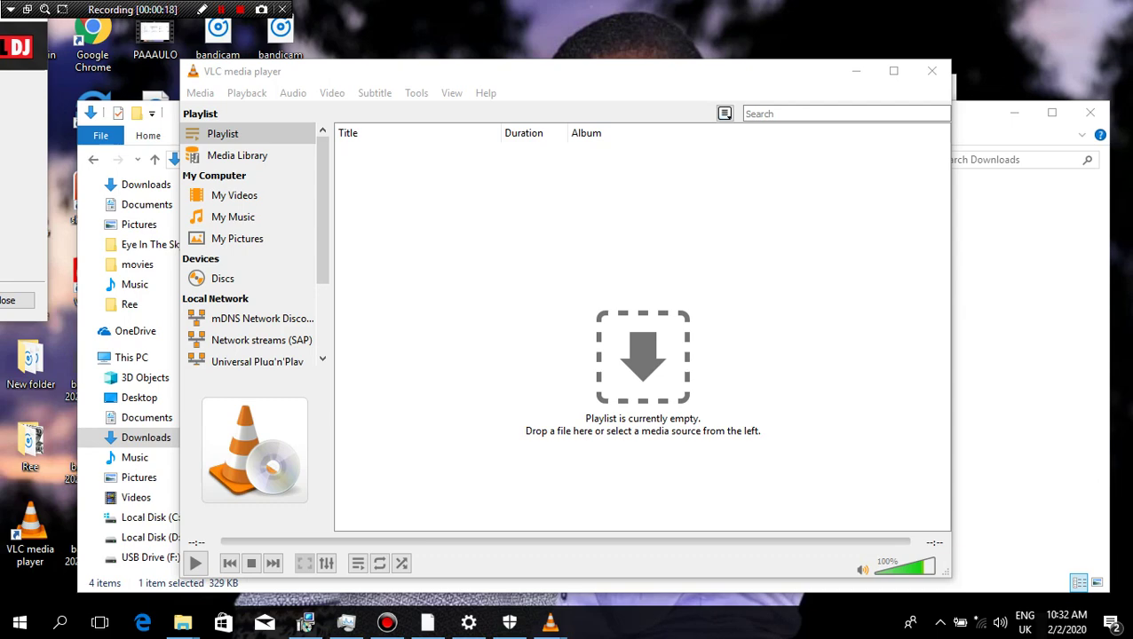
Step: Activate the VLC media player window, which shows an empty playlist
{"action": "left_click", "coordinate": [266, 71]}
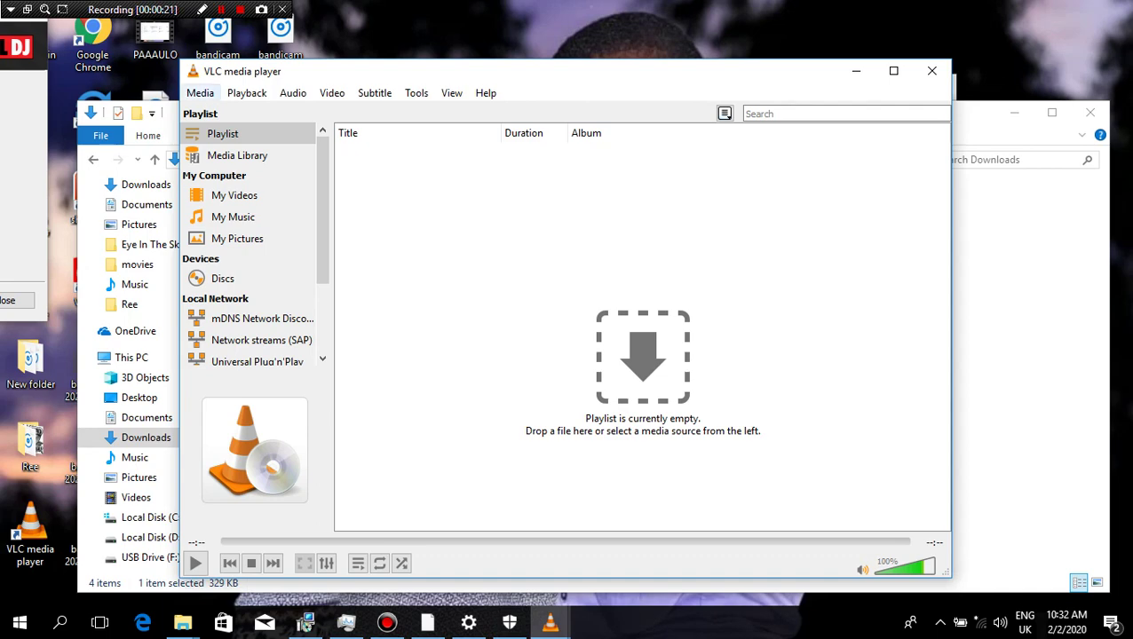
Step: Open Capture Device with Desktop capture mode at 25 f/s and reveal the Play alternatives
{"action": "left_click", "coordinate": [200, 92]}
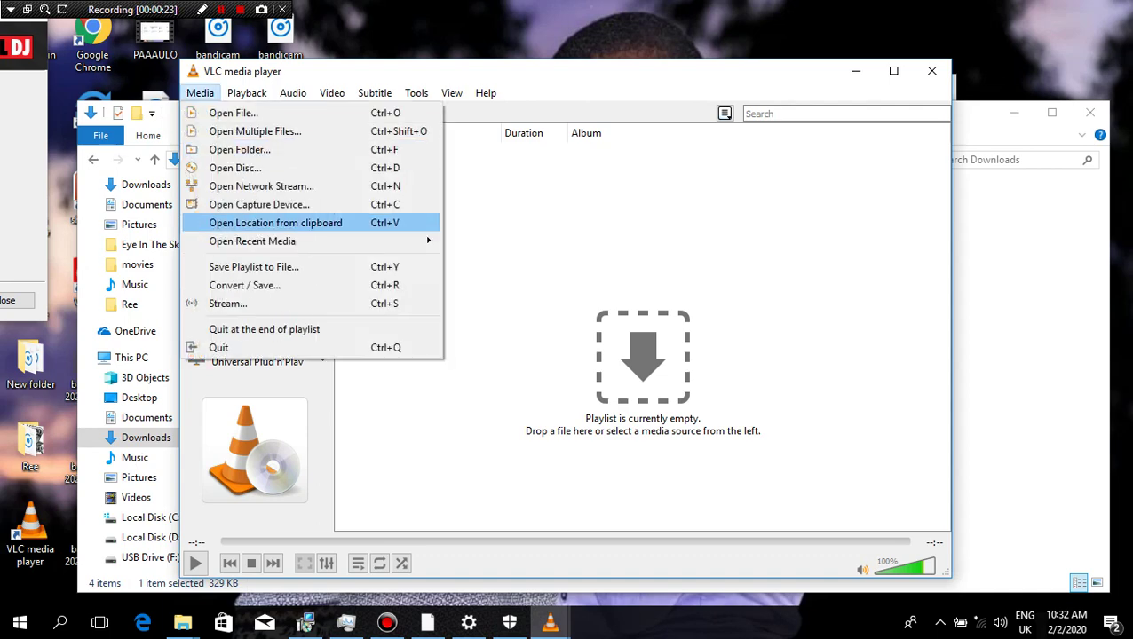
{"action": "key", "text": "Up"}
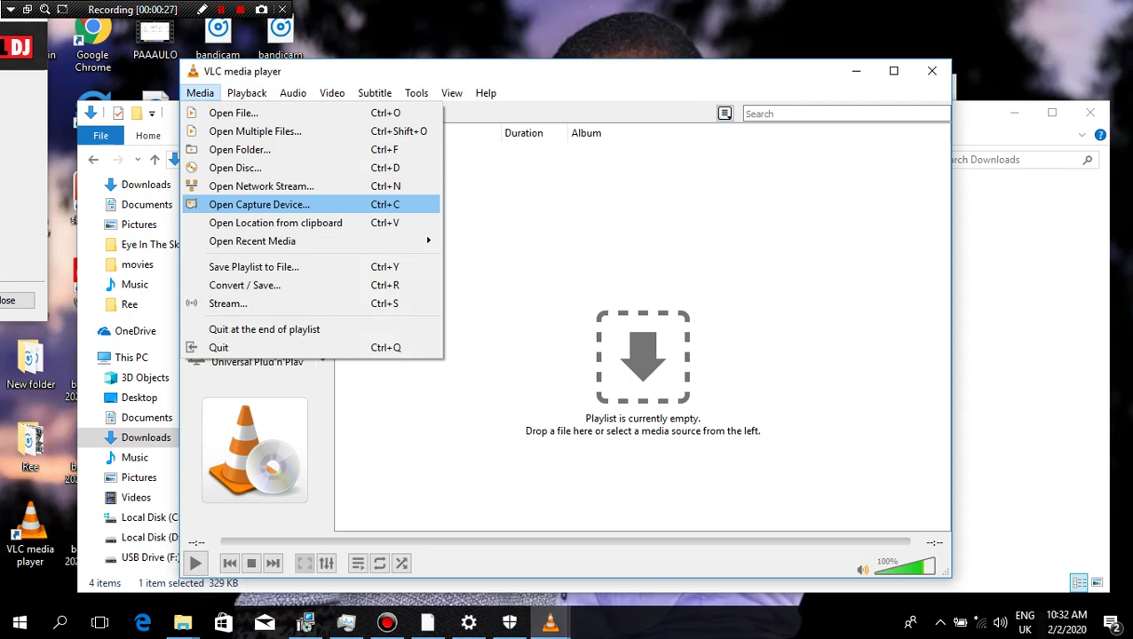
{"action": "key", "text": "Return"}
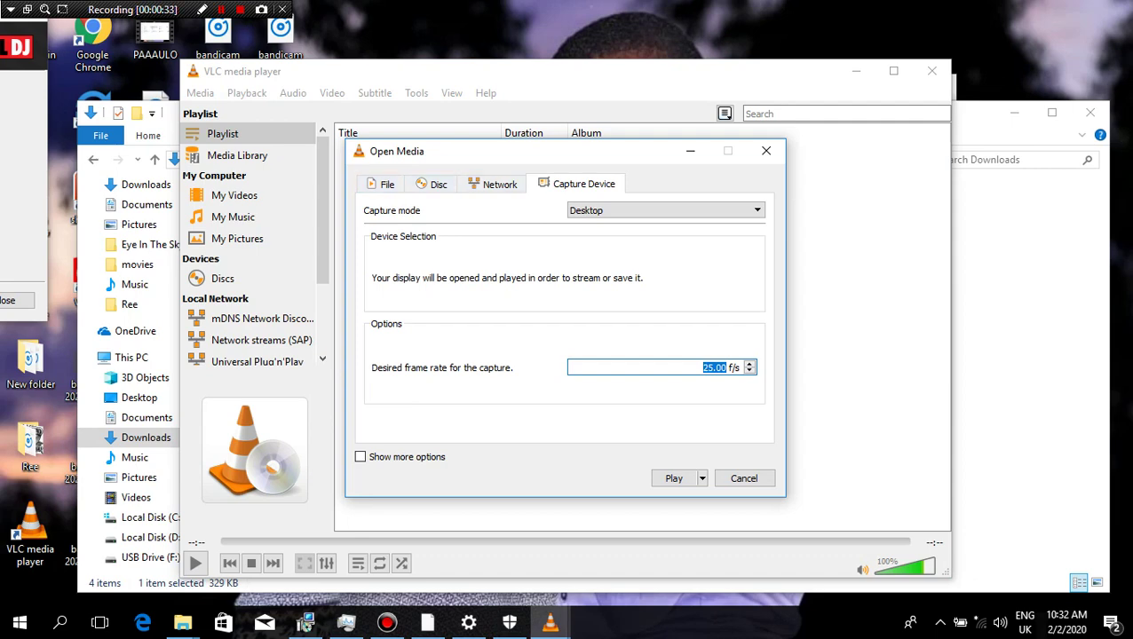
{"action": "left_click", "coordinate": [664, 210]}
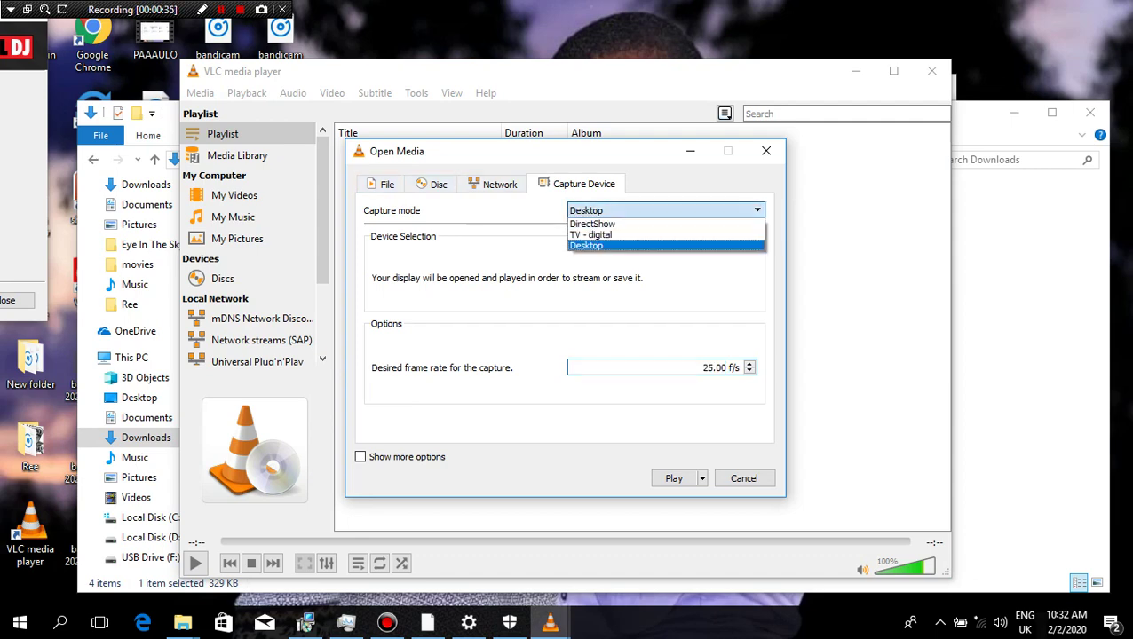
{"action": "key", "text": "Return"}
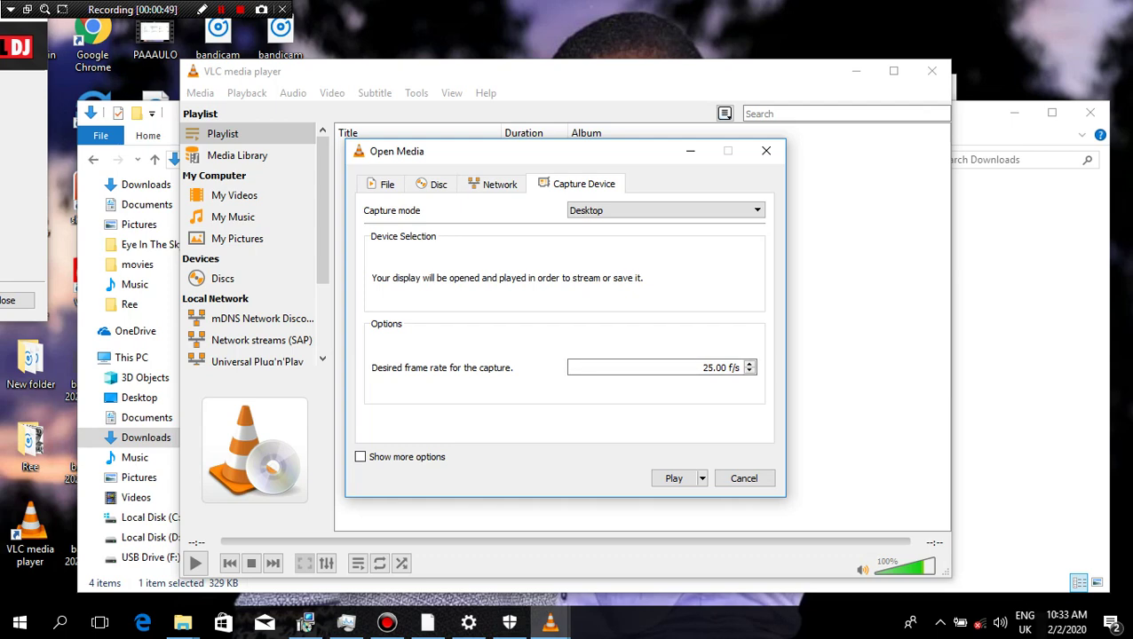
{"action": "left_click", "coordinate": [701, 479]}
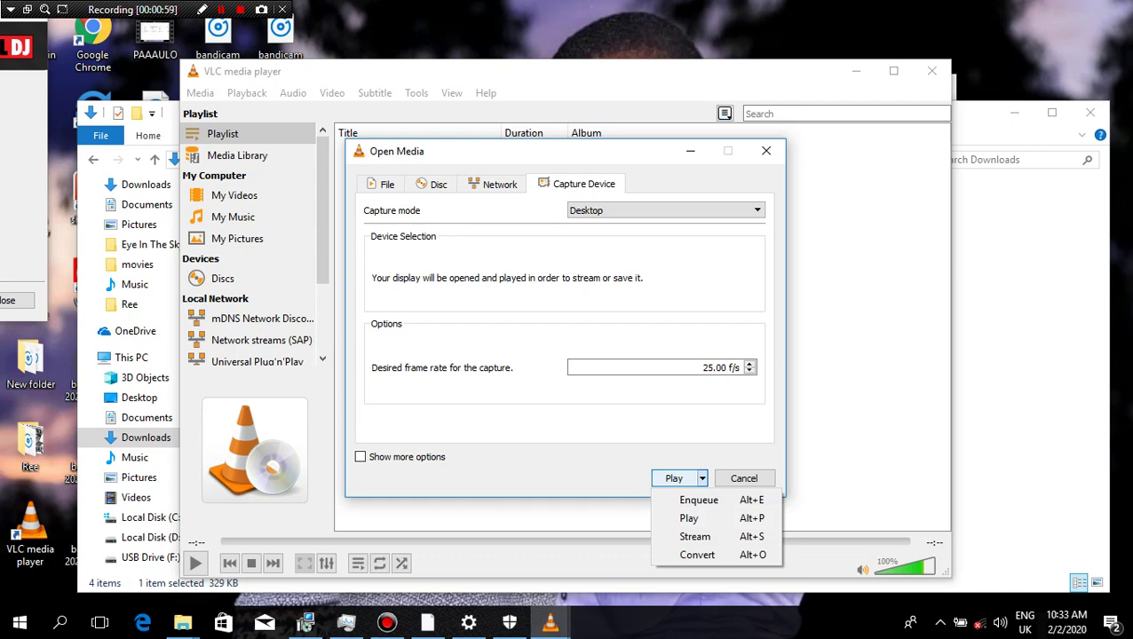
Step: Choose Convert for the screen:// capture and select the Video for Youtube HD profile
{"action": "key", "text": "Return"}
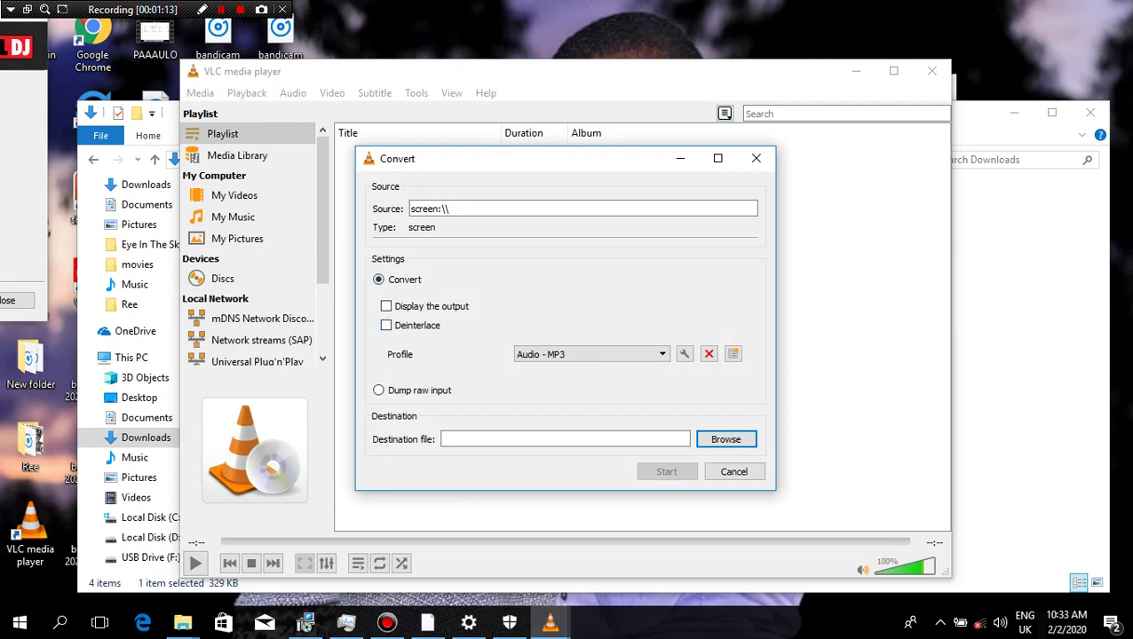
{"action": "left_click", "coordinate": [586, 354]}
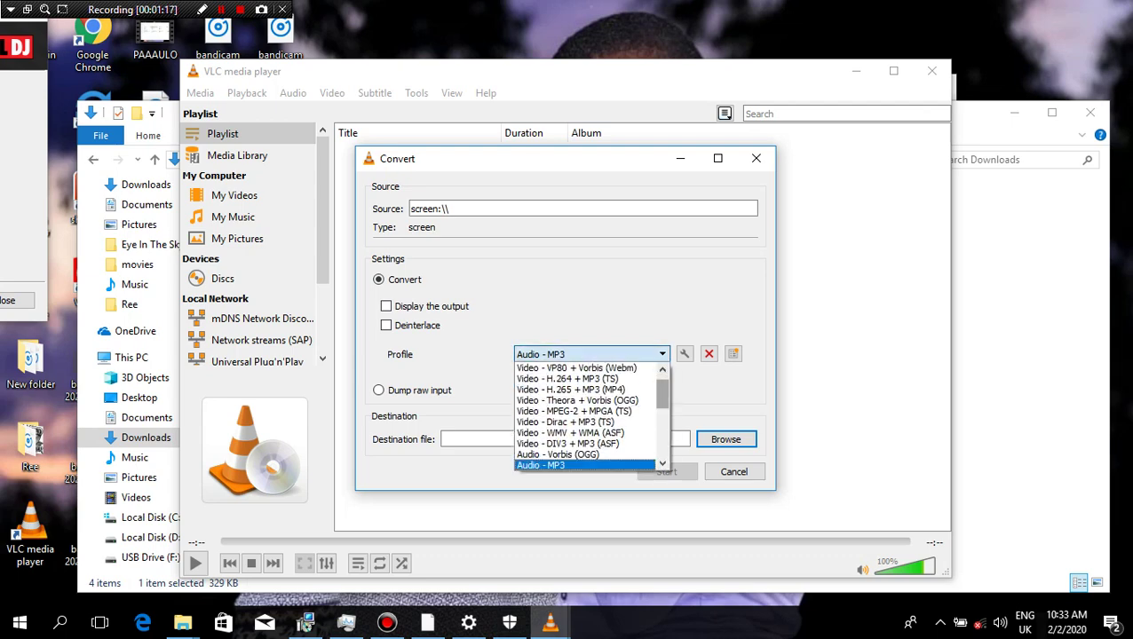
{"action": "scroll", "coordinate": [590, 416], "scroll_direction": "down", "scroll_amount": 5}
{"action": "scroll", "coordinate": [591, 415], "scroll_direction": "down", "scroll_amount": 1}
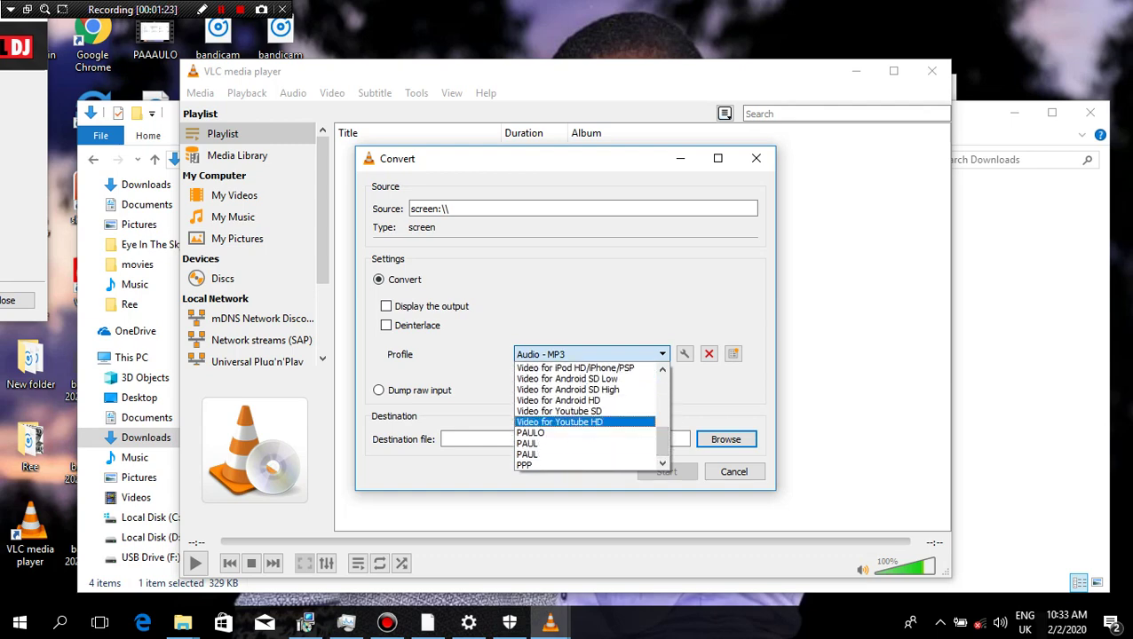
{"action": "left_click", "coordinate": [559, 422]}
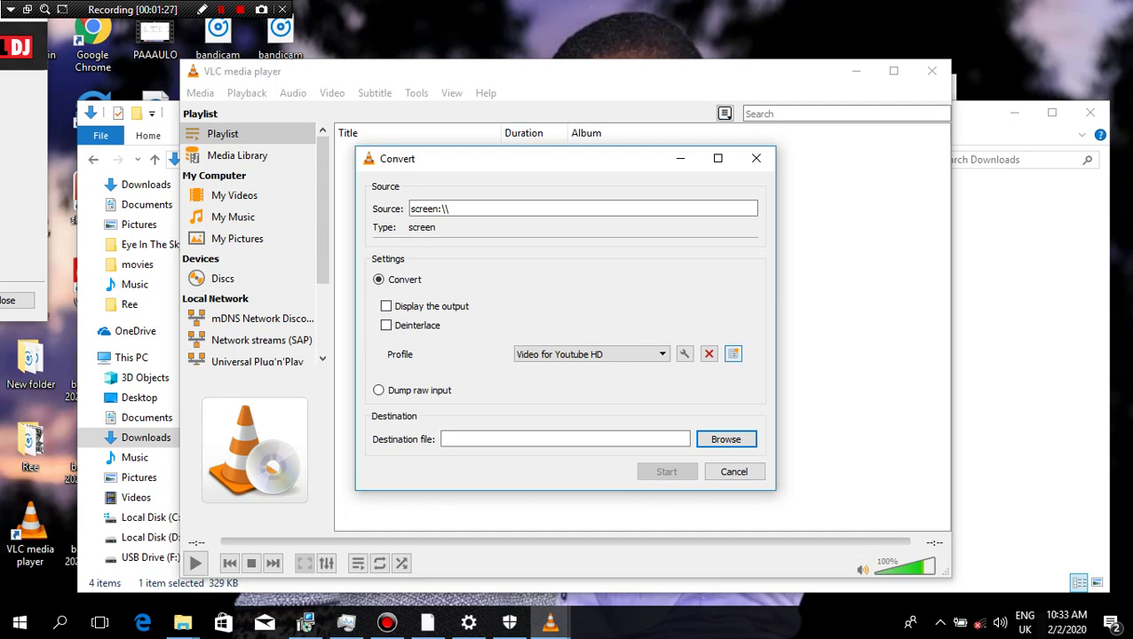
Step: Create a new conversion profile named NYAROTSO using MP4/MOV encapsulation
{"action": "left_click", "coordinate": [733, 353]}
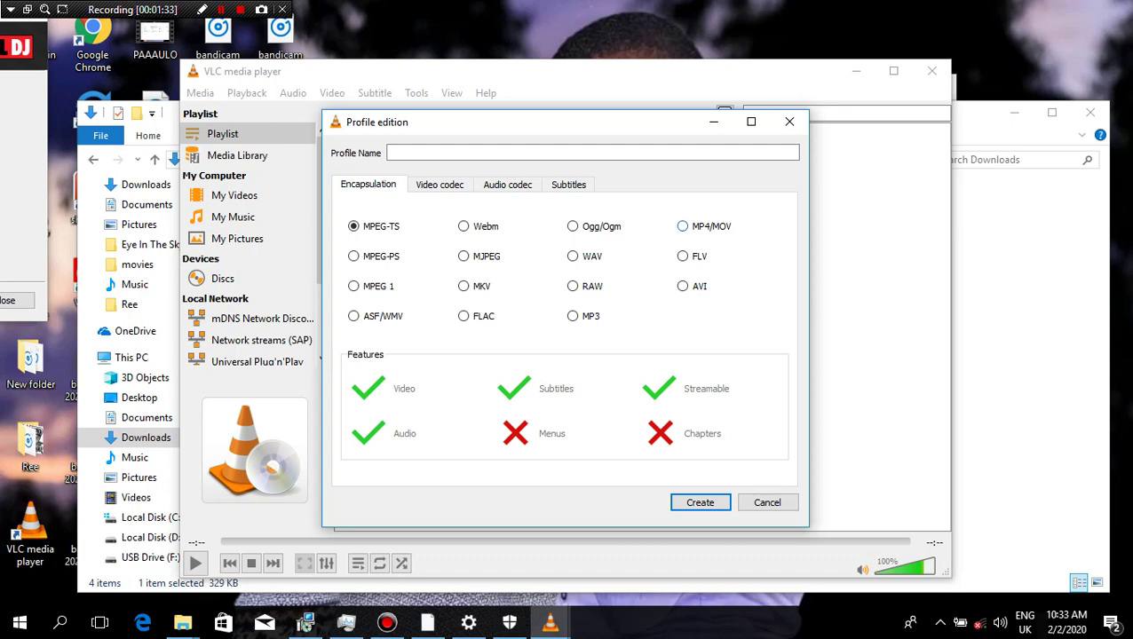
{"action": "left_click", "coordinate": [682, 227]}
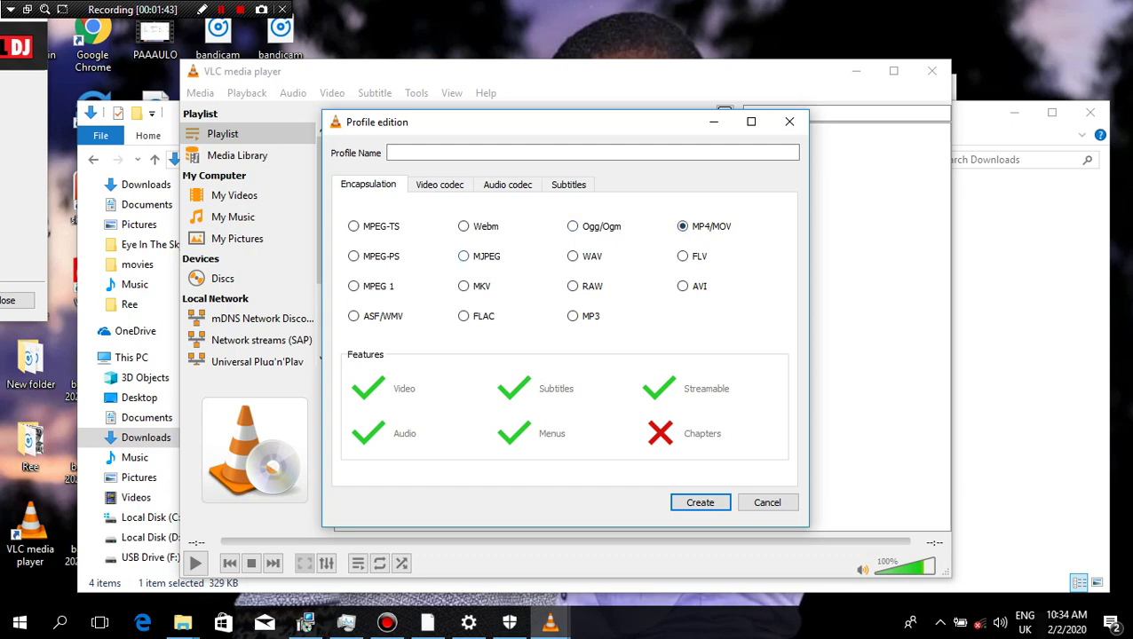
{"action": "left_click", "coordinate": [463, 256]}
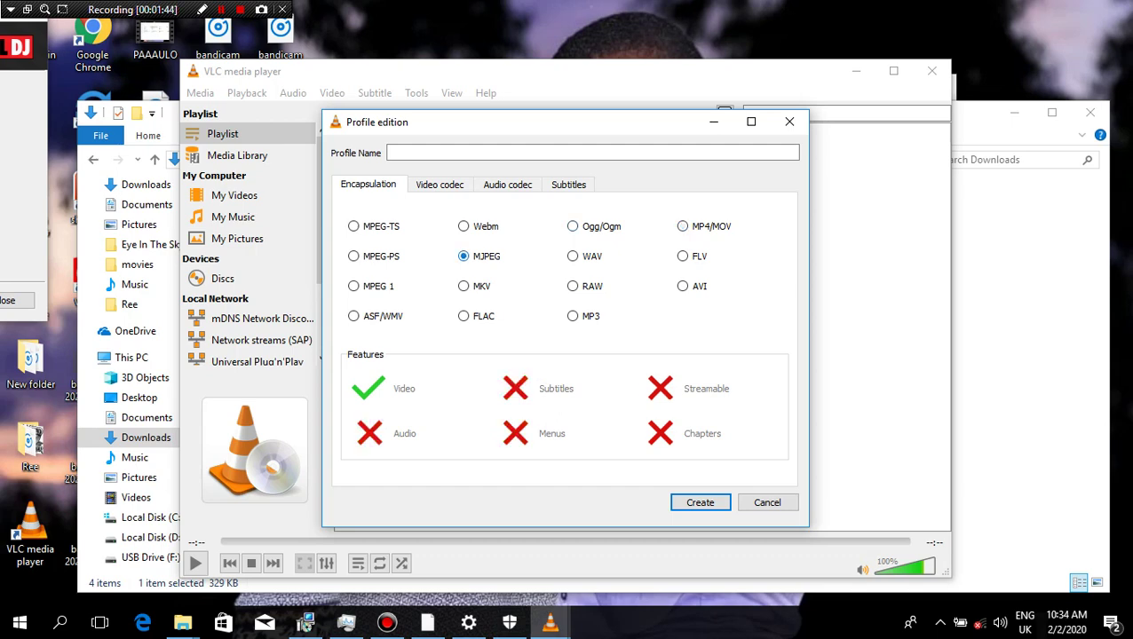
{"action": "left_click", "coordinate": [353, 256]}
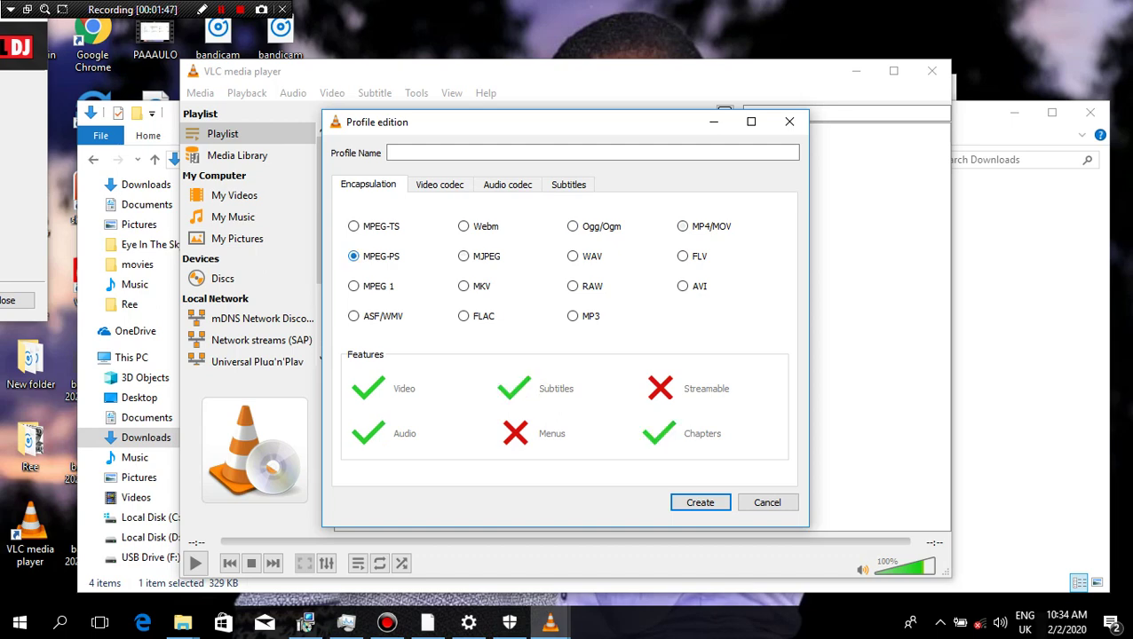
{"action": "left_click", "coordinate": [354, 316]}
{"action": "left_click", "coordinate": [682, 226]}
{"action": "left_click", "coordinate": [389, 153]}
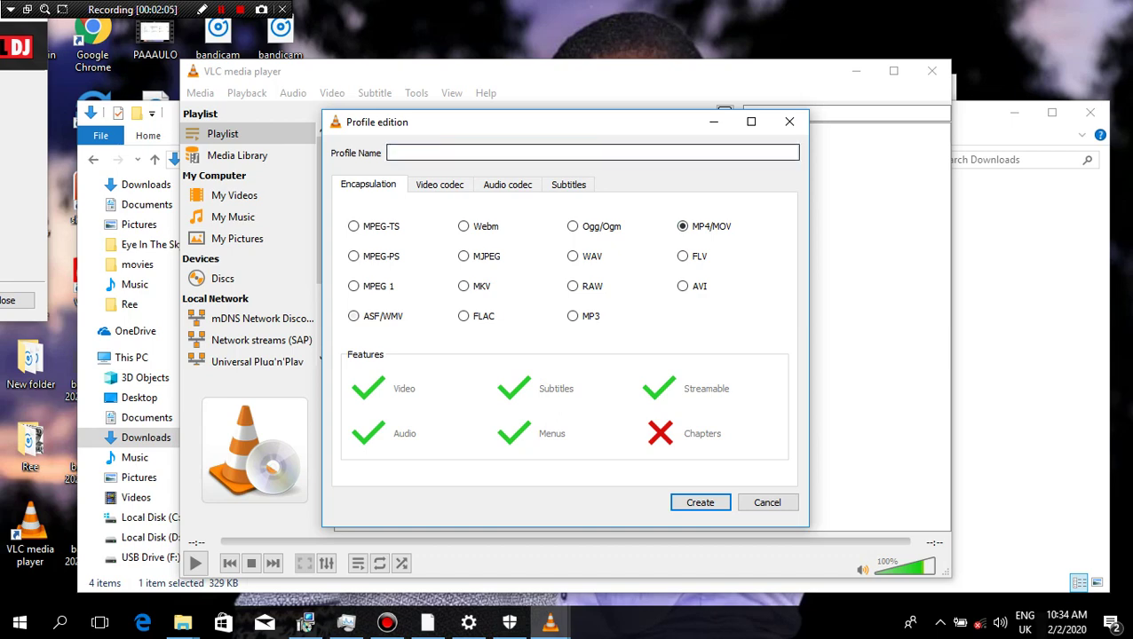
{"action": "type", "text": "NYAROTSO"}
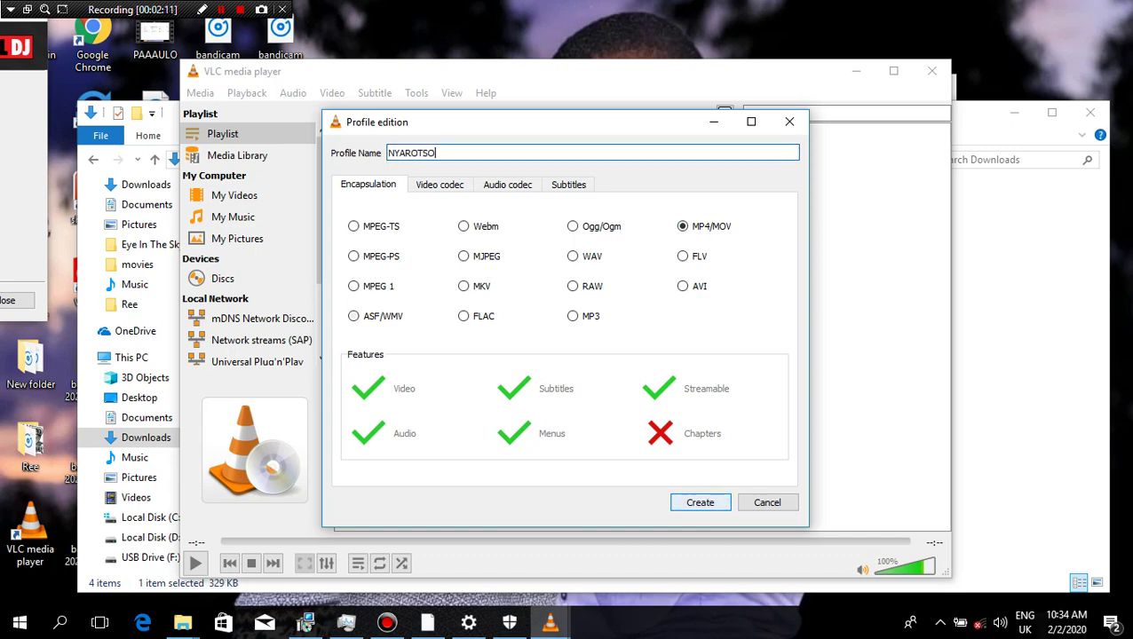
{"action": "key", "text": "Return"}
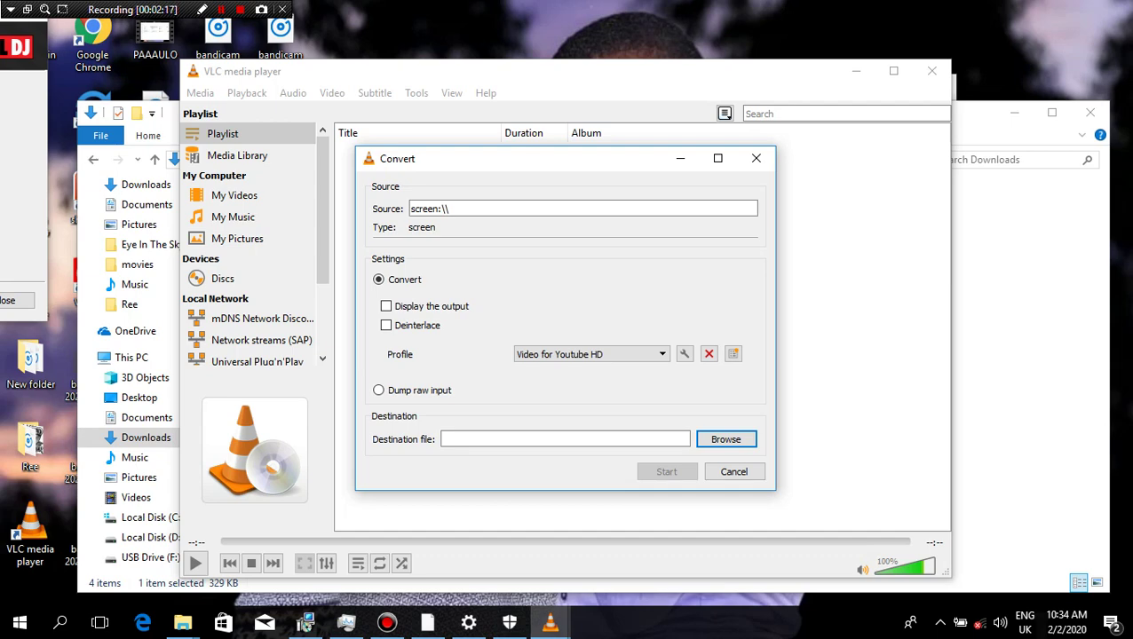
{"action": "key", "text": "Tab"}
{"action": "key", "text": "shift+Tab"}
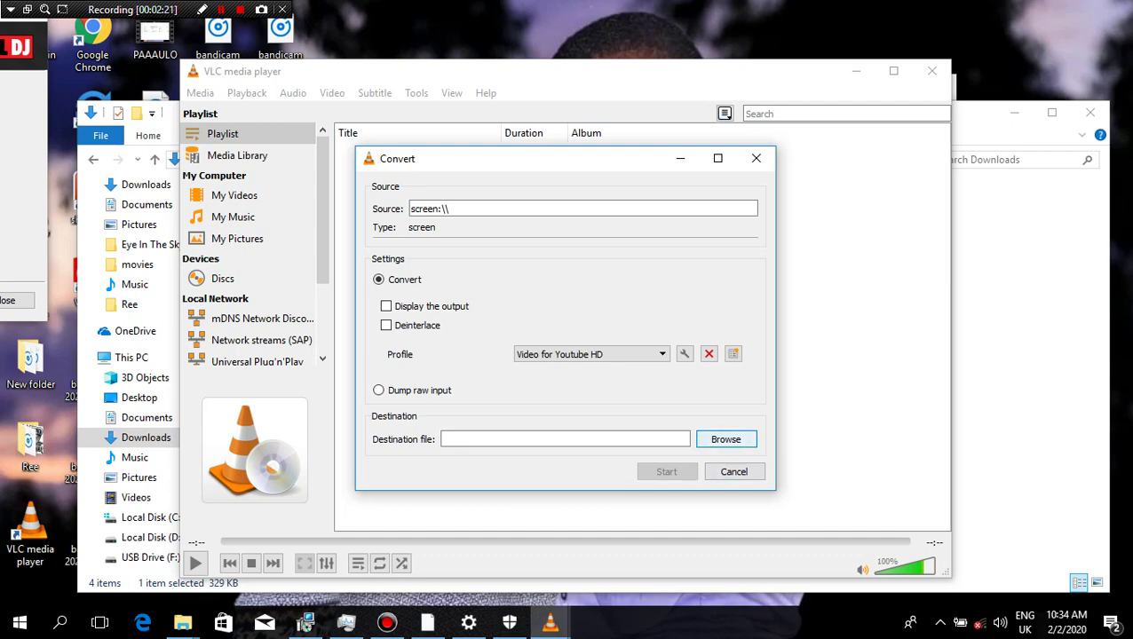
{"action": "key", "text": "Return"}
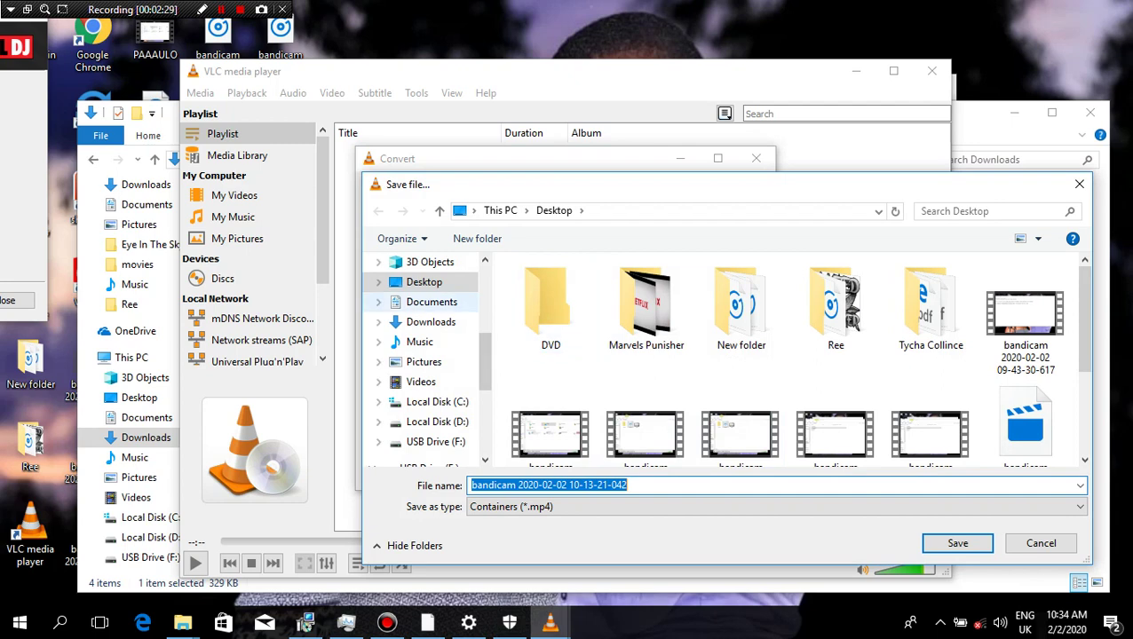
{"action": "left_click", "coordinate": [431, 322]}
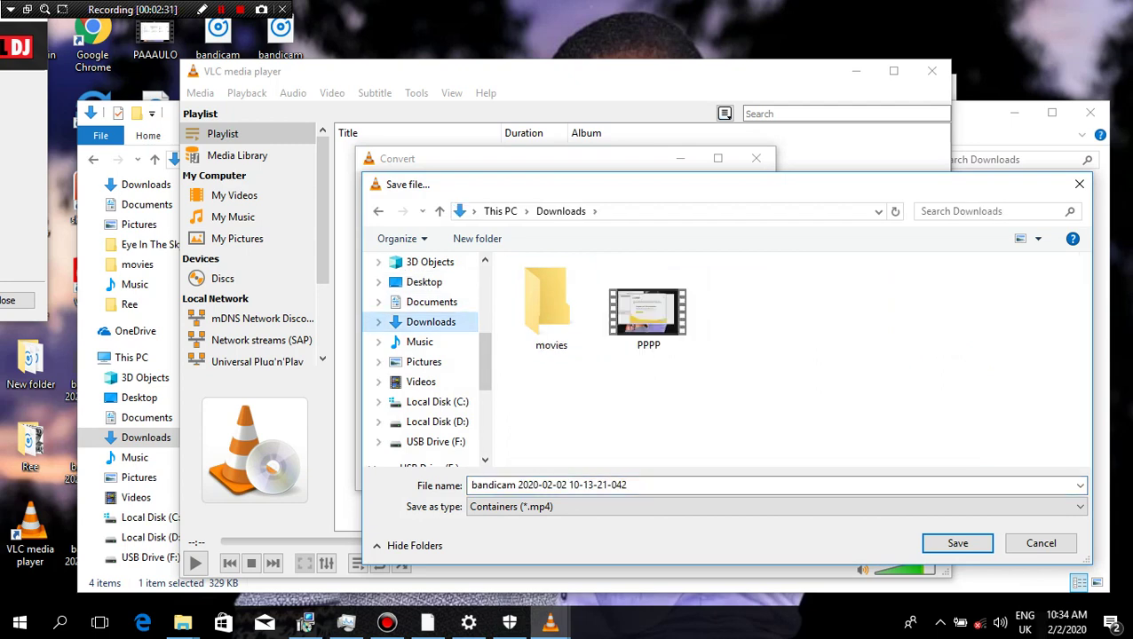
{"action": "left_click", "coordinate": [549, 485]}
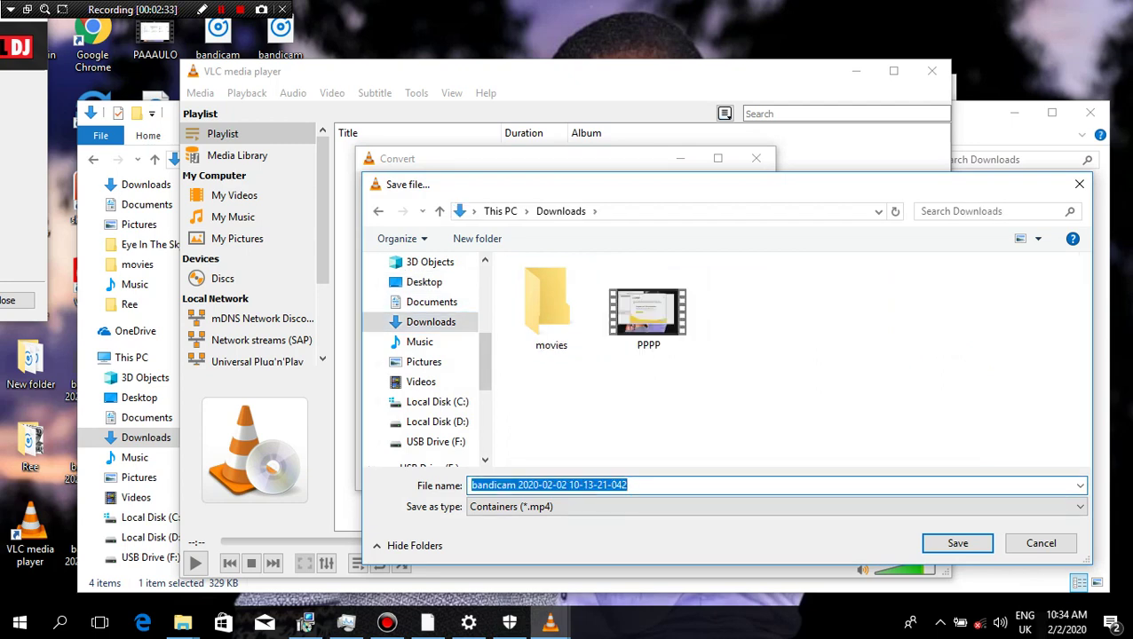
{"action": "left_click", "coordinate": [938, 540]}
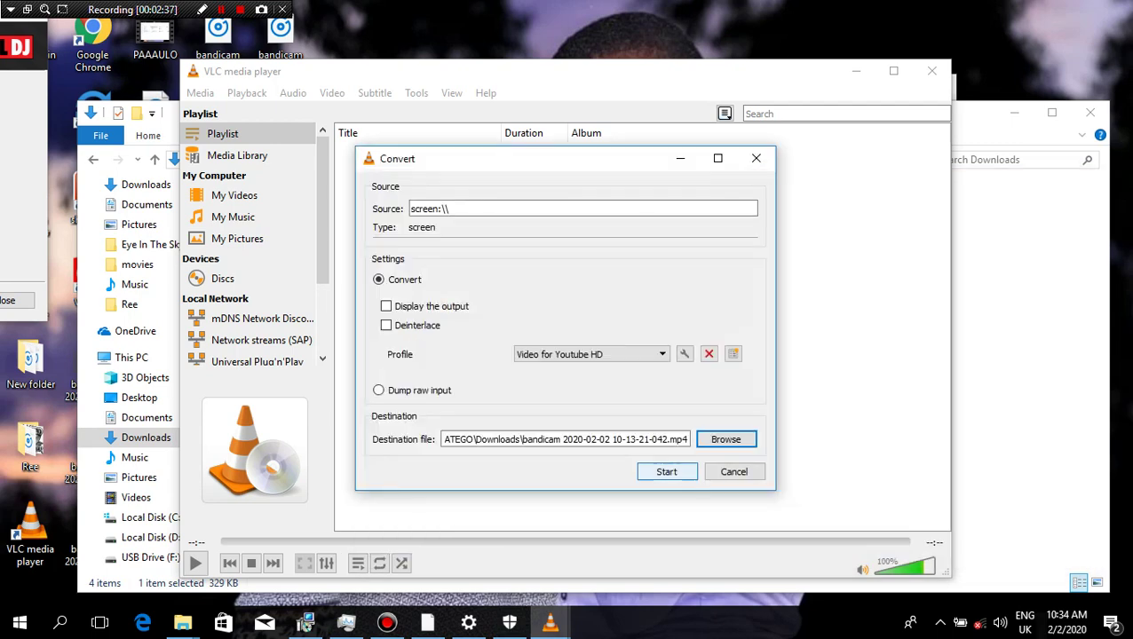
Step: Start the screen-capture conversion, minimize VLC to reveal Downloads, and open the Start menu
{"action": "left_click", "coordinate": [666, 472]}
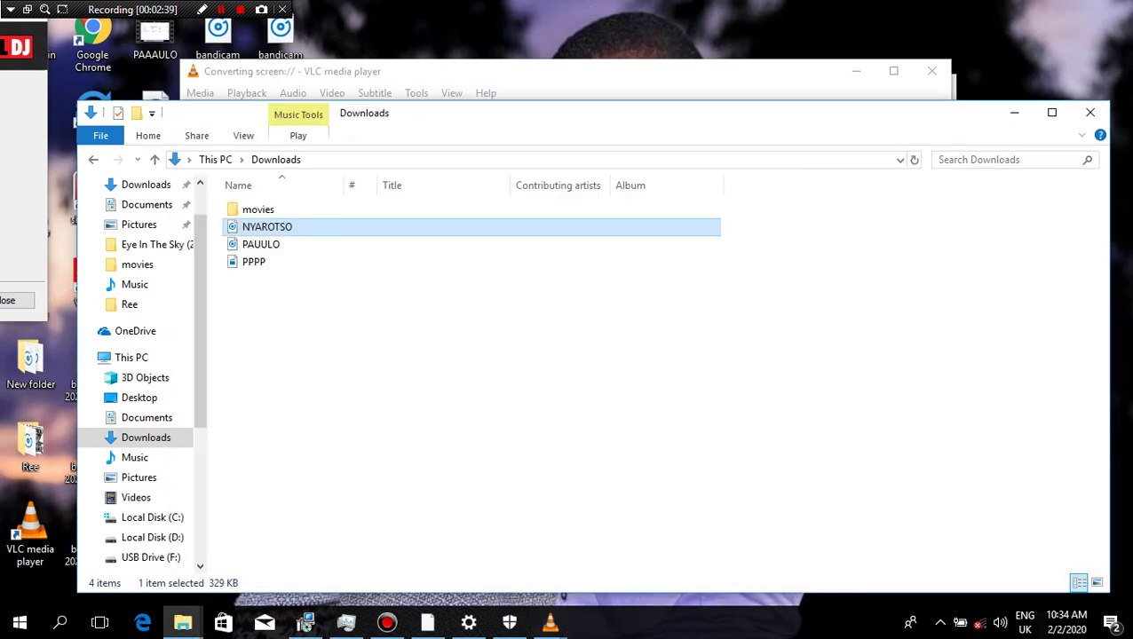
{"action": "key", "text": "alt+Tab"}
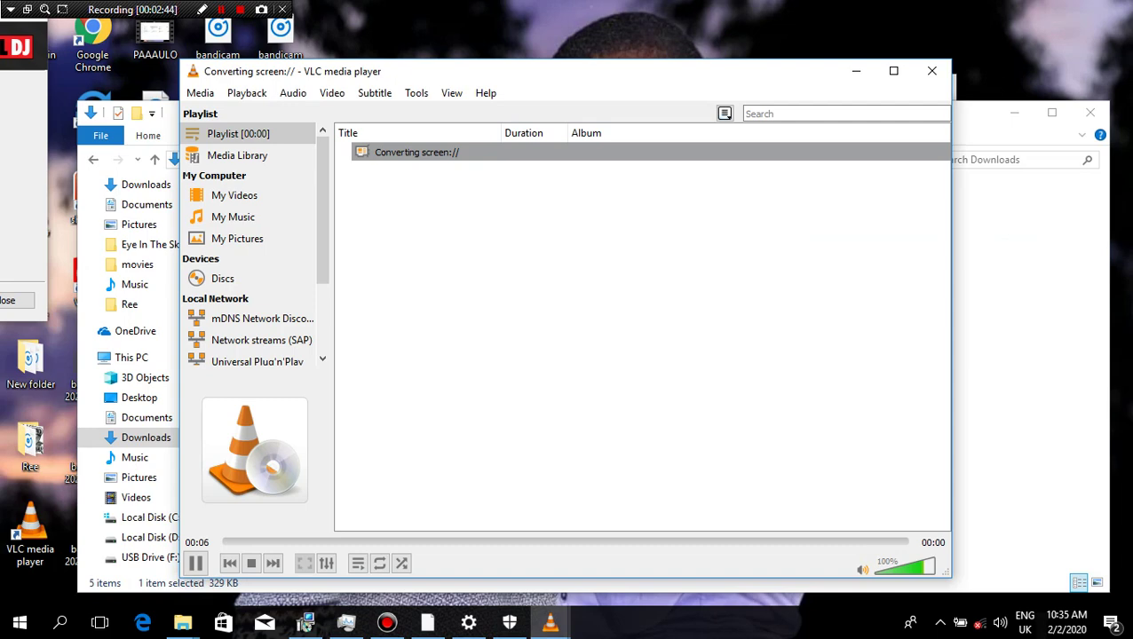
{"action": "left_click_drag", "start_coordinate": [704, 76], "coordinate": [688, 56]}
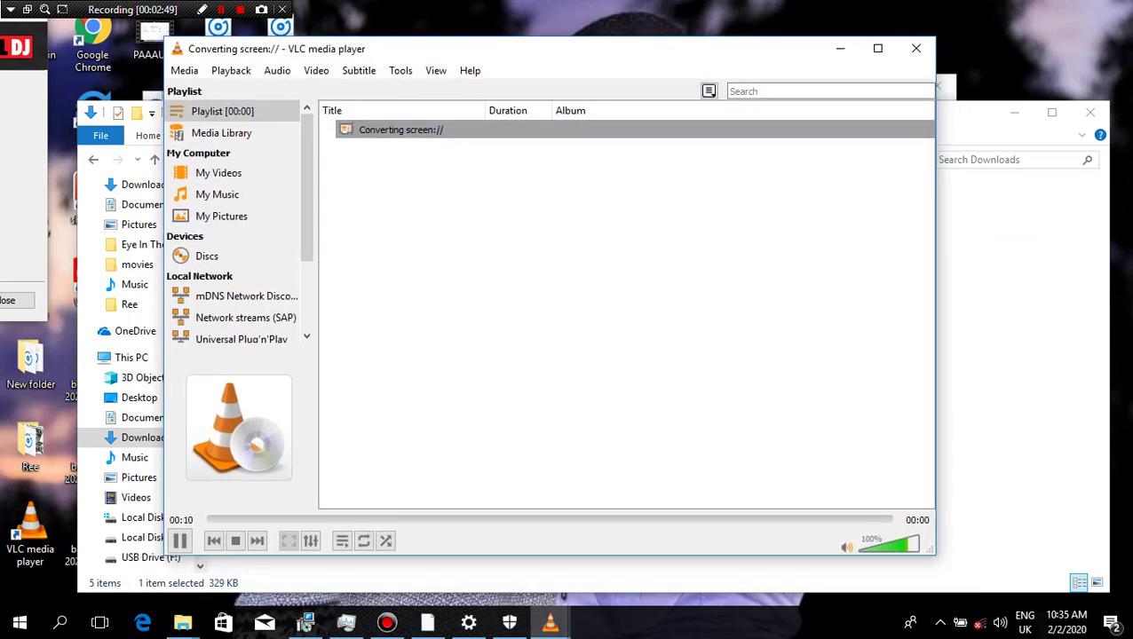
{"action": "left_click", "coordinate": [840, 49]}
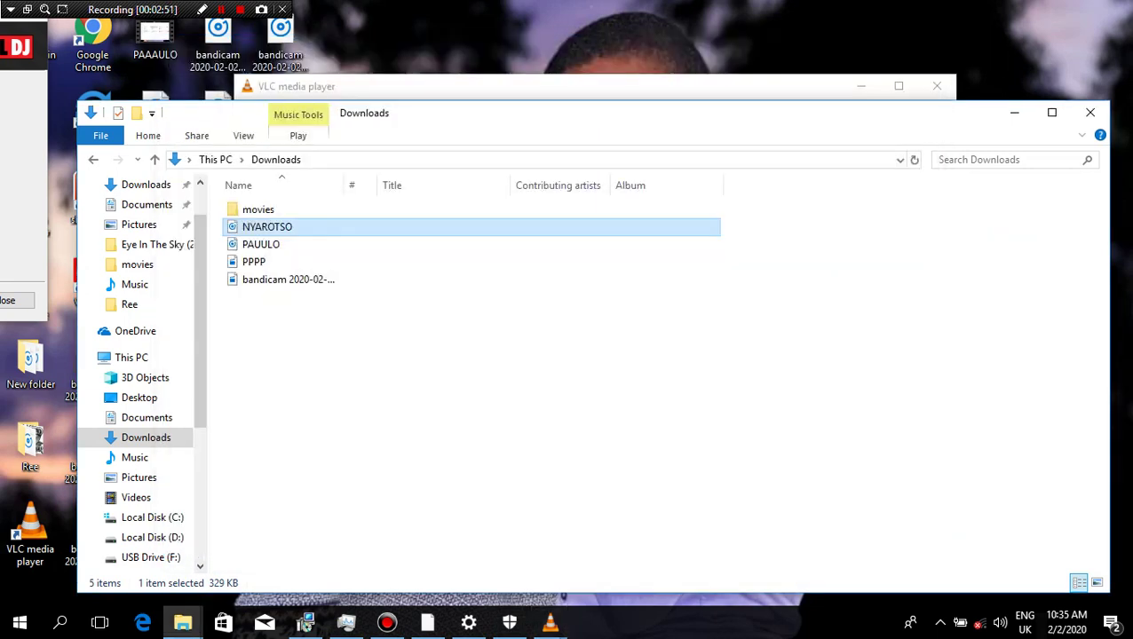
{"action": "left_click_drag", "start_coordinate": [825, 122], "coordinate": [808, 64]}
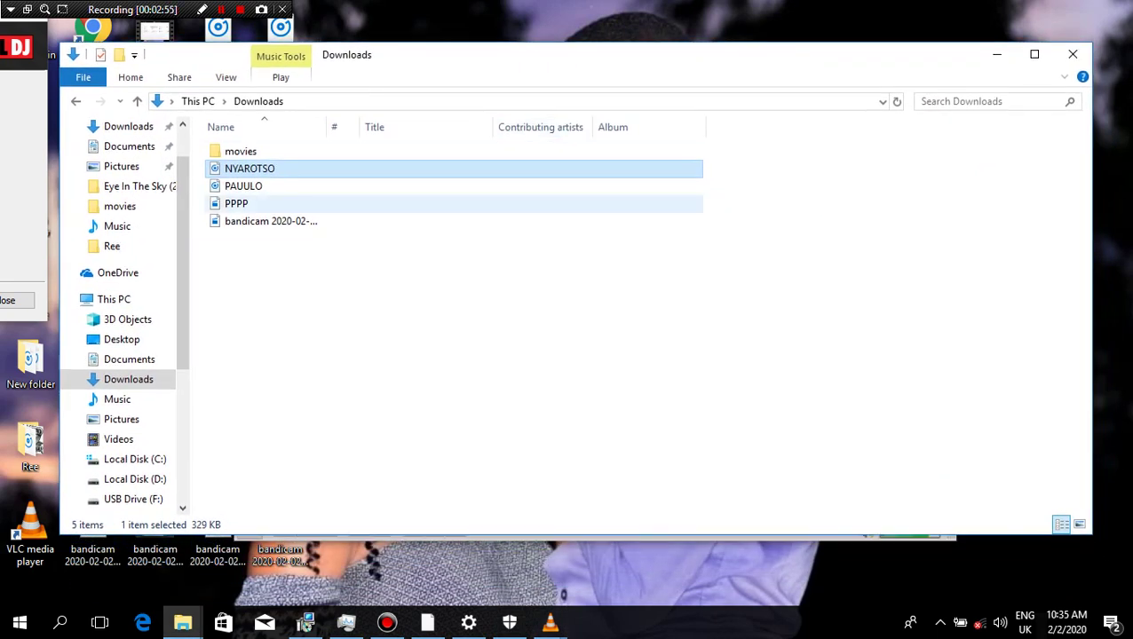
{"action": "key", "text": "super"}
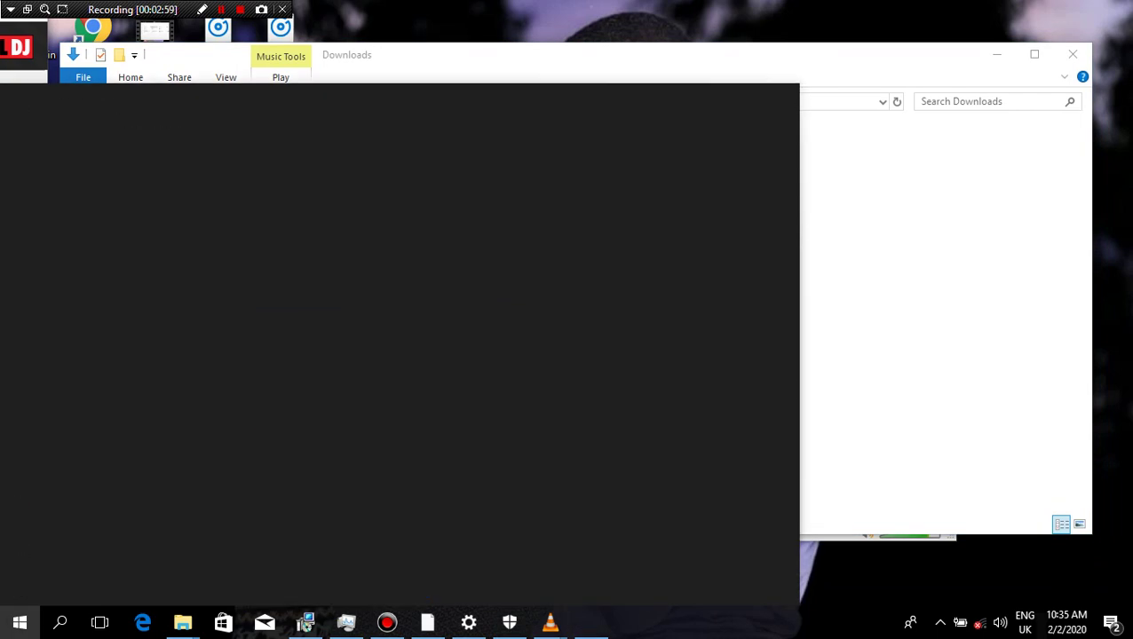
Step: Open Command Prompt via Win+R and turn the console text green with COLOR A
{"action": "key", "text": "super+r"}
{"action": "key", "text": "Return"}
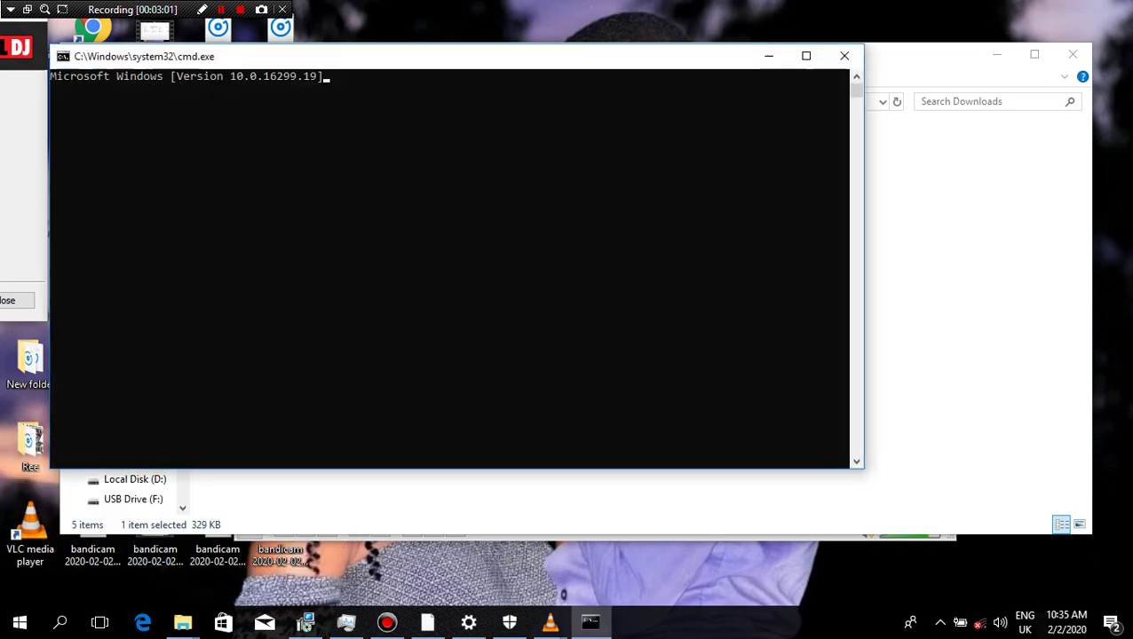
{"action": "type", "text": "COLOR "}
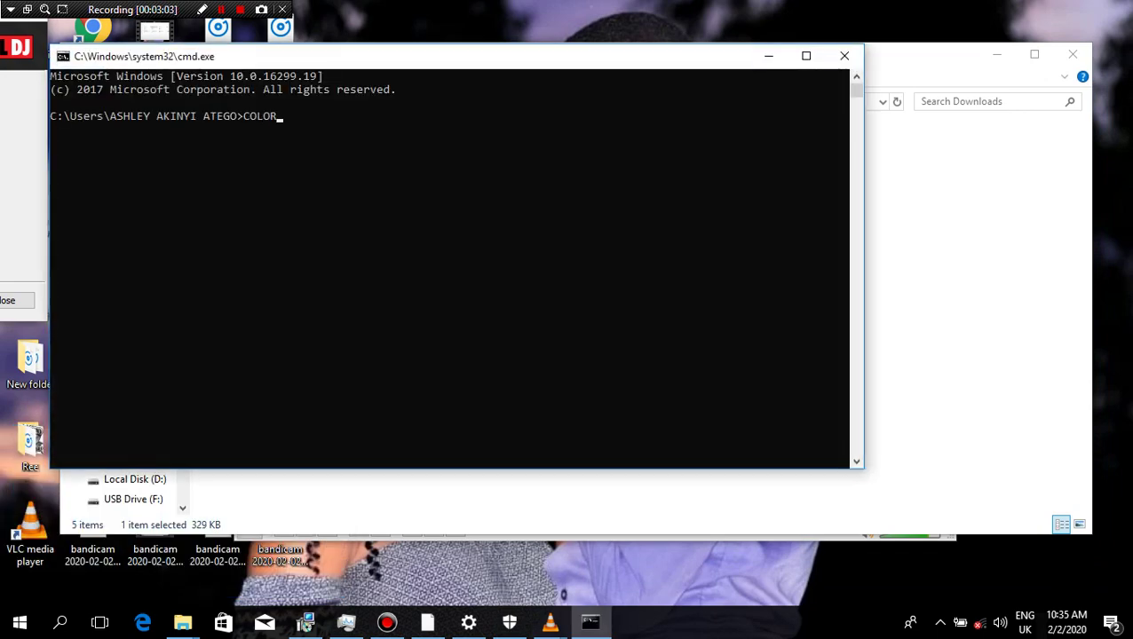
{"action": "type", "text": "A"}
{"action": "key", "text": "Return"}
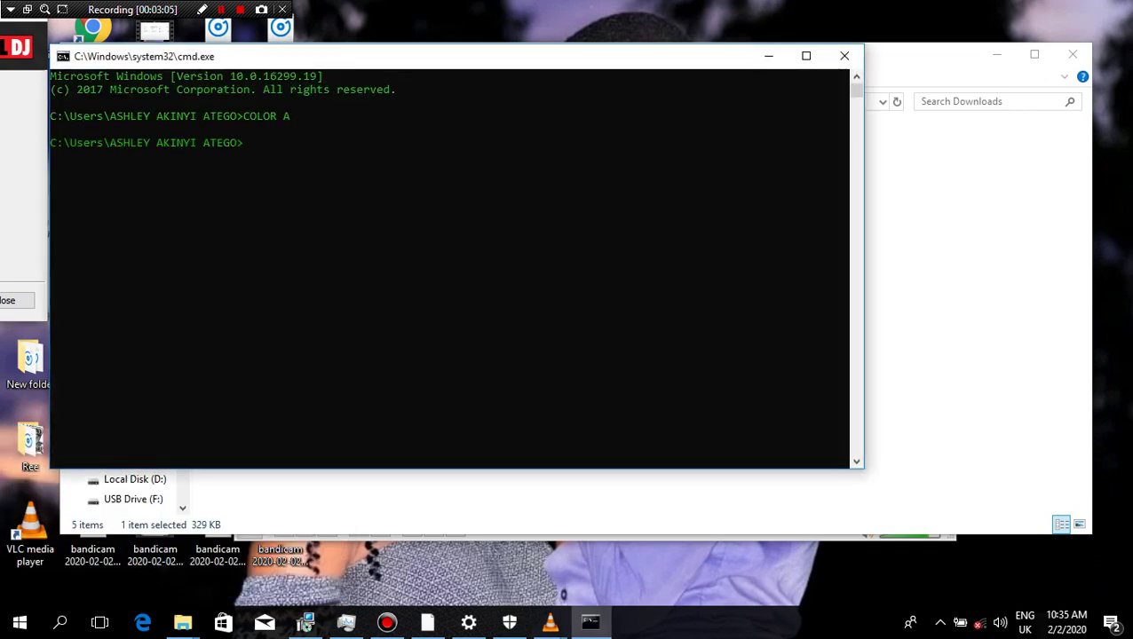
Step: Run ASSOC twice and SYSTEMINFO, then begin typing a WMIC serial command
{"action": "type", "text": "ASSOC"}
{"action": "key", "text": "Return"}
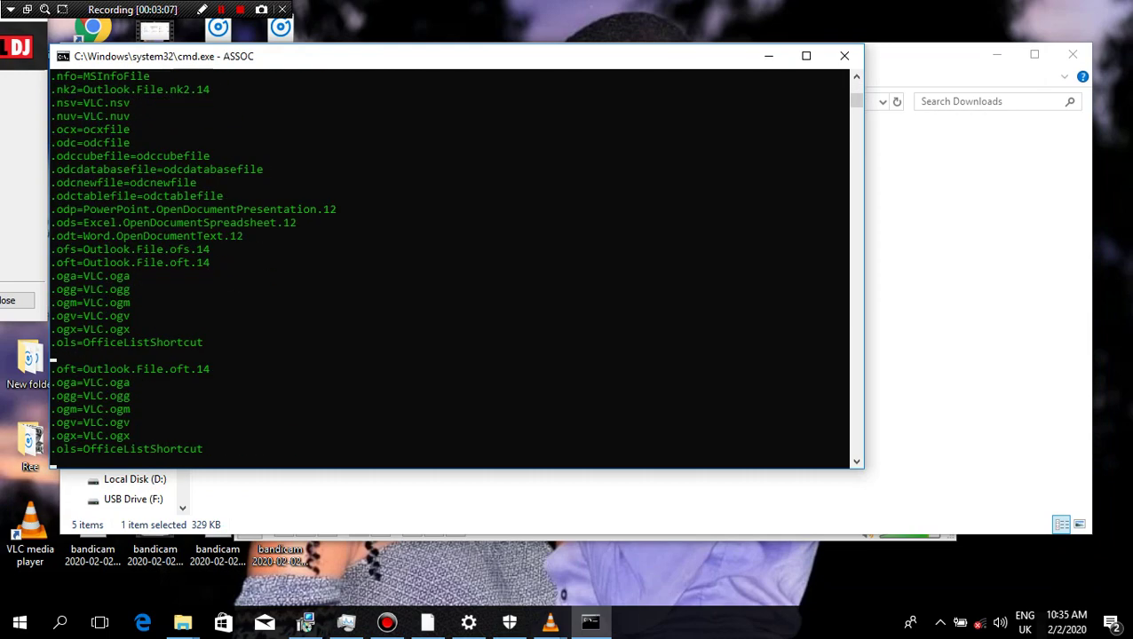
{"action": "type", "text": "ASSOC"}
{"action": "key", "text": "Return"}
{"action": "type", "text": "SYST"}
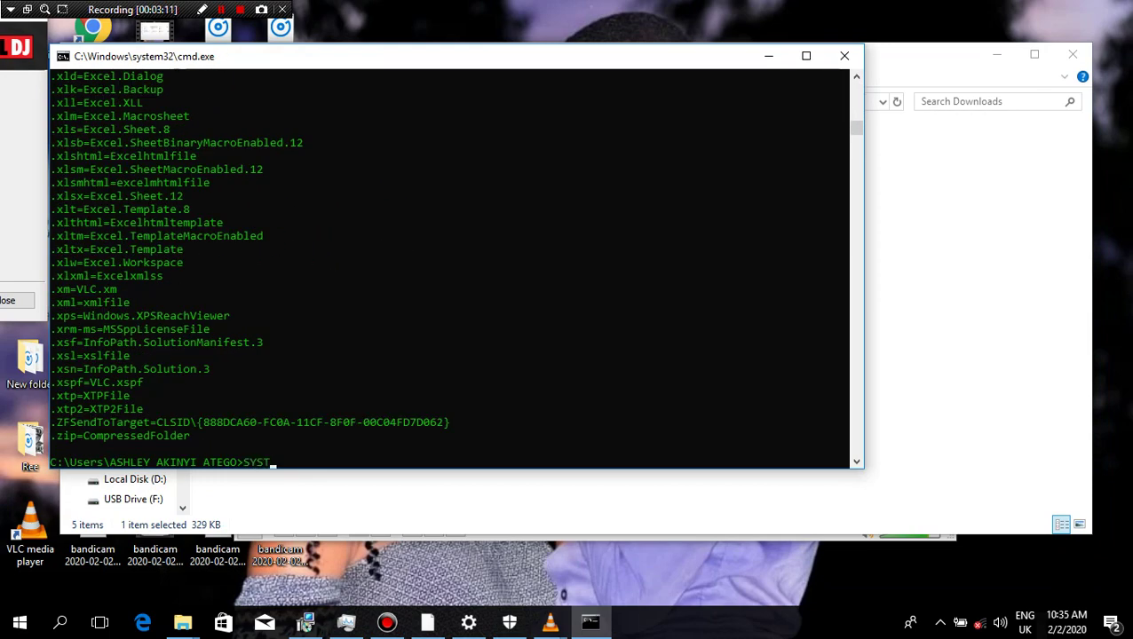
{"action": "type", "text": "EMINFO"}
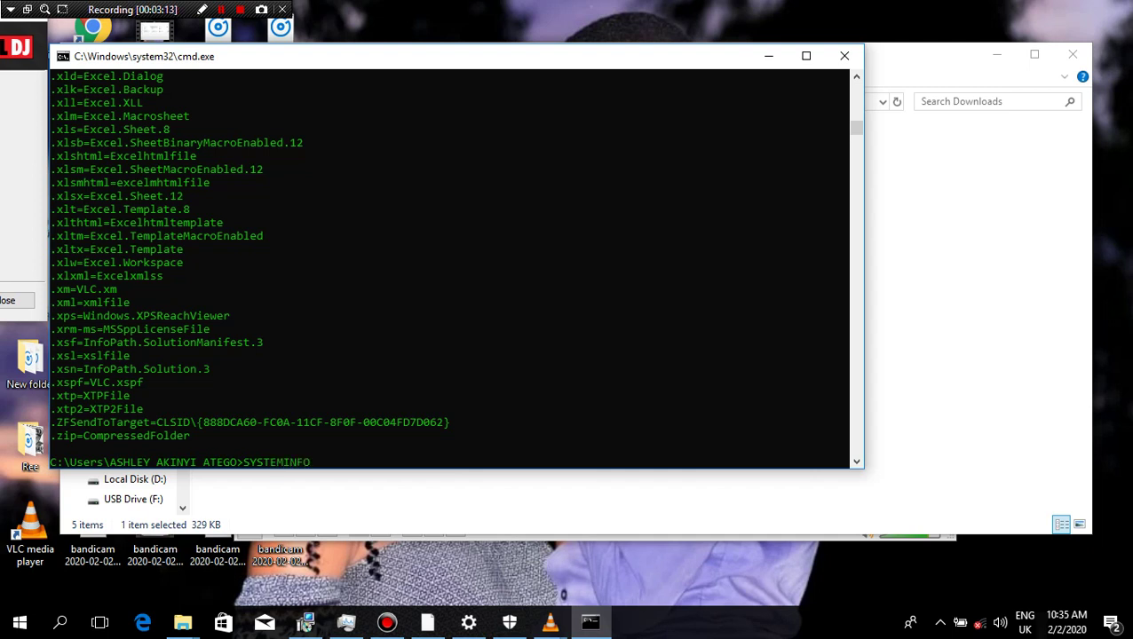
{"action": "key", "text": "Return"}
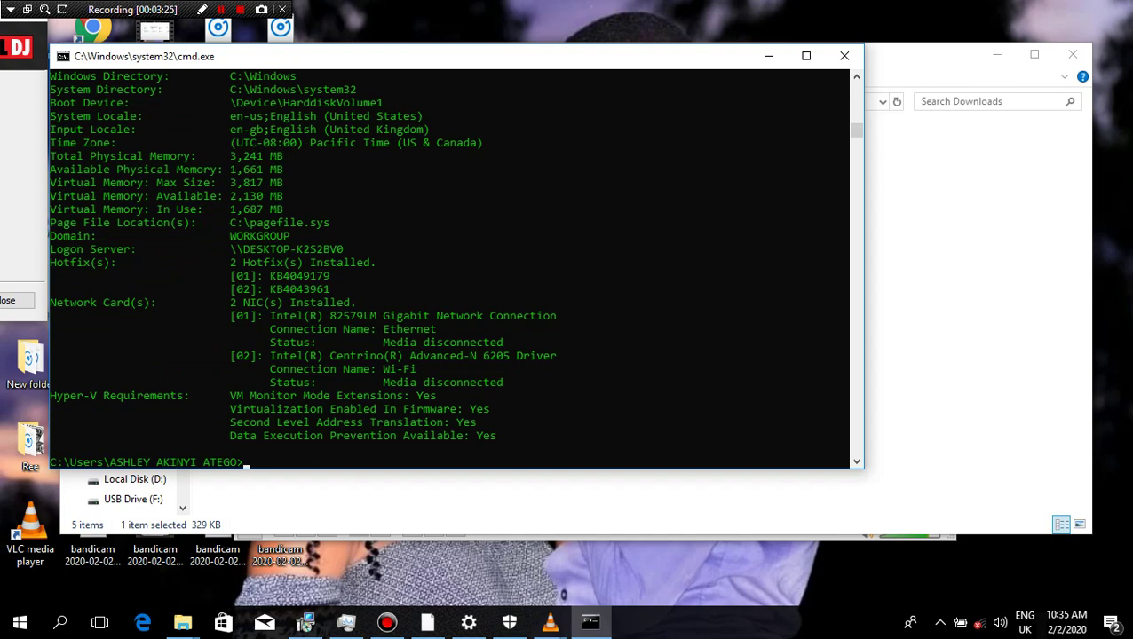
{"action": "type", "text": "WMIC "}
{"action": "type", "text": "SERIAL"}
Step: Run WMIC BIOS GET SERIALNUMBER to show the BIOS serial, then exit the console
{"action": "key", "text": "BackSpace"}
{"action": "key", "text": "BackSpace"}
{"action": "key", "text": "BackSpace"}
{"action": "type", "text": "BIOS"}
{"action": "type", "text": " GET"}
{"action": "type", "text": "SERIAL"}
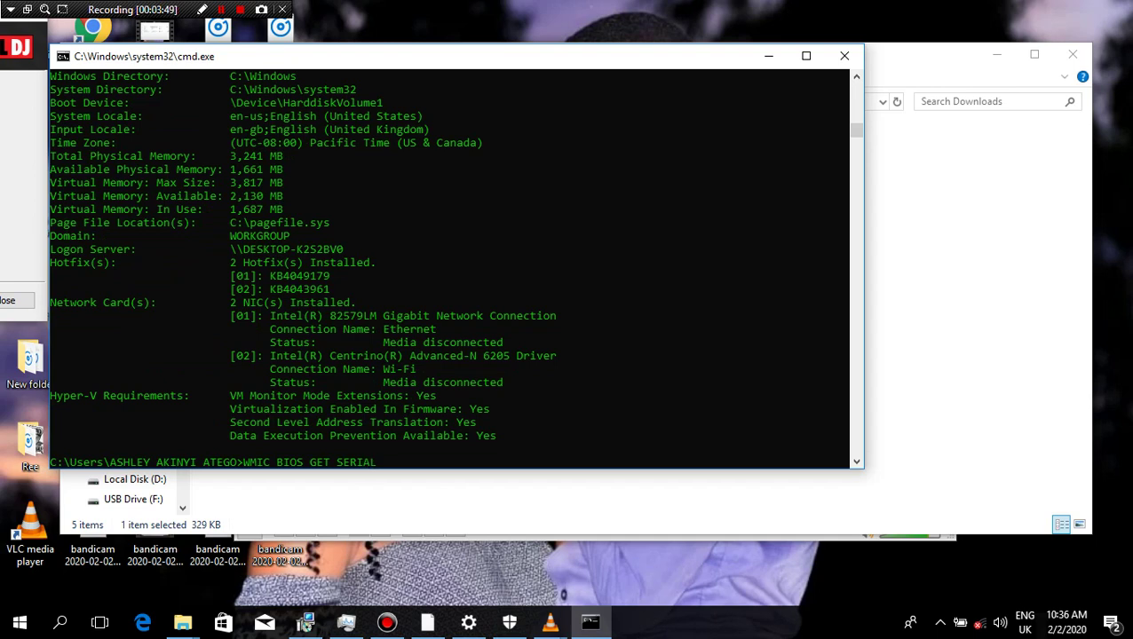
{"action": "type", "text": "NUMBER"}
{"action": "key", "text": "Return"}
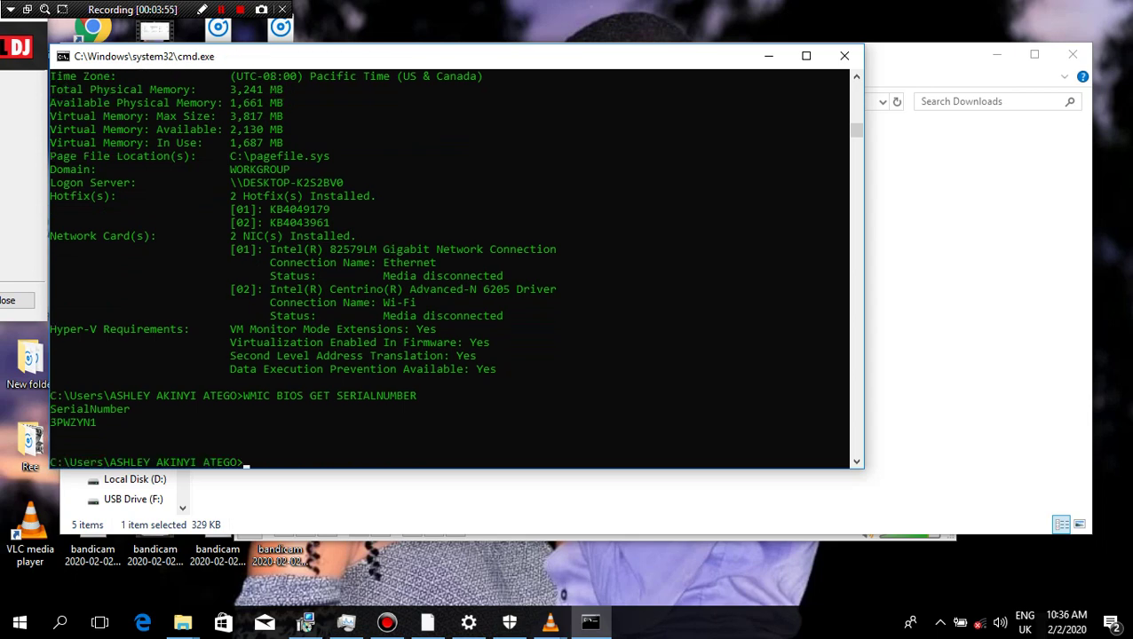
{"action": "type", "text": "exit"}
{"action": "key", "text": "Return"}
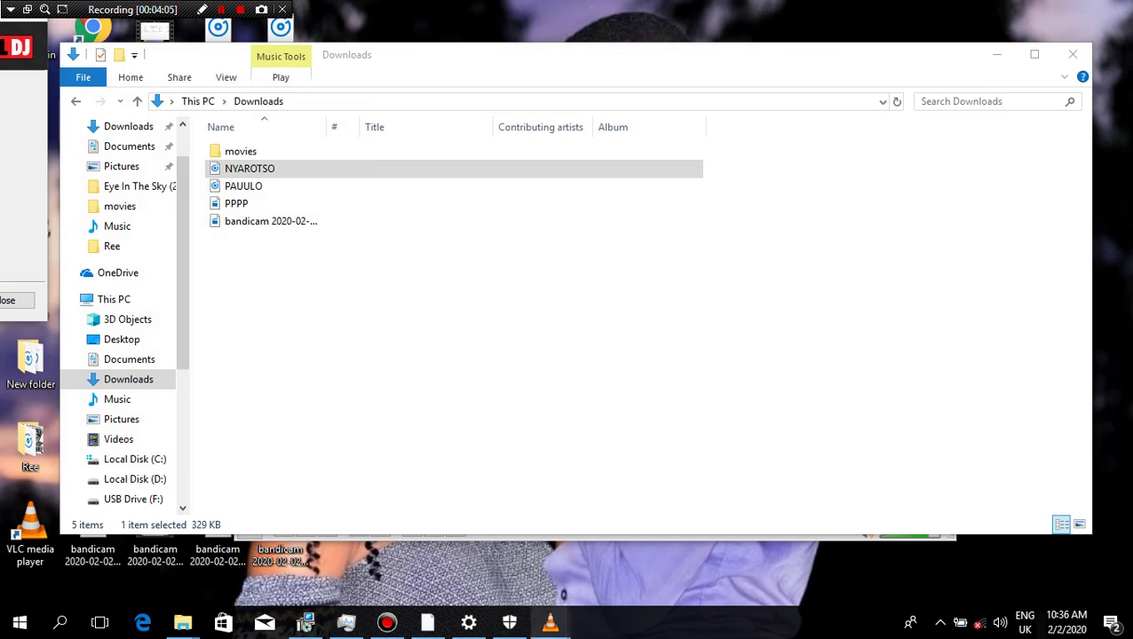
Step: Restore the converting VLC window, mark the Stop button with an orange box, and stop the conversion
{"action": "mouse_move", "coordinate": [550, 621]}
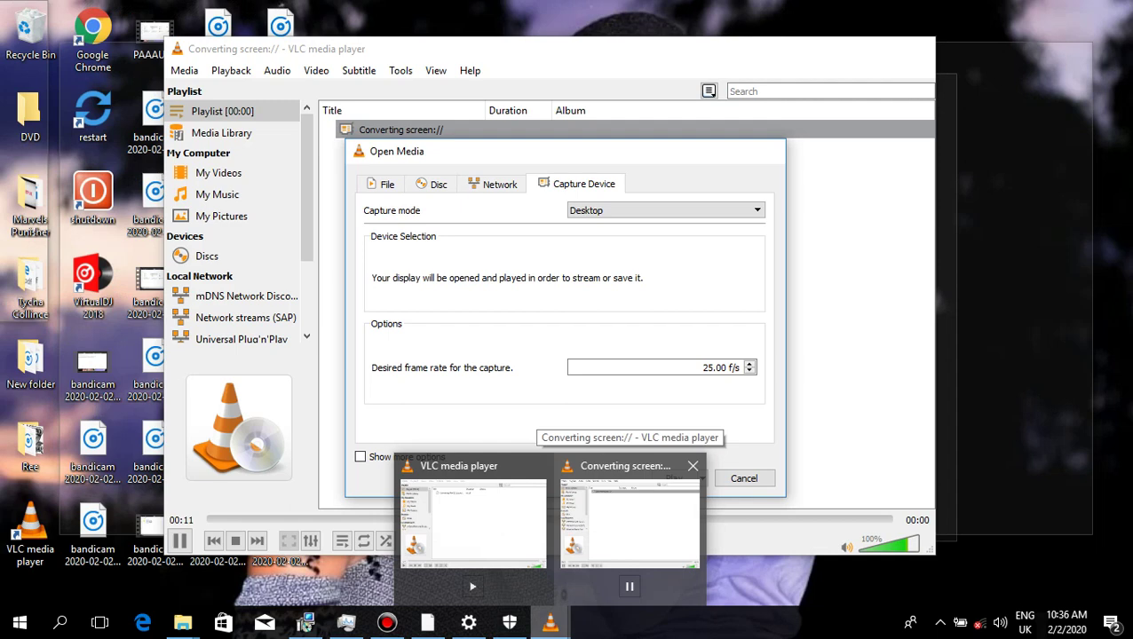
{"action": "left_click", "coordinate": [626, 515]}
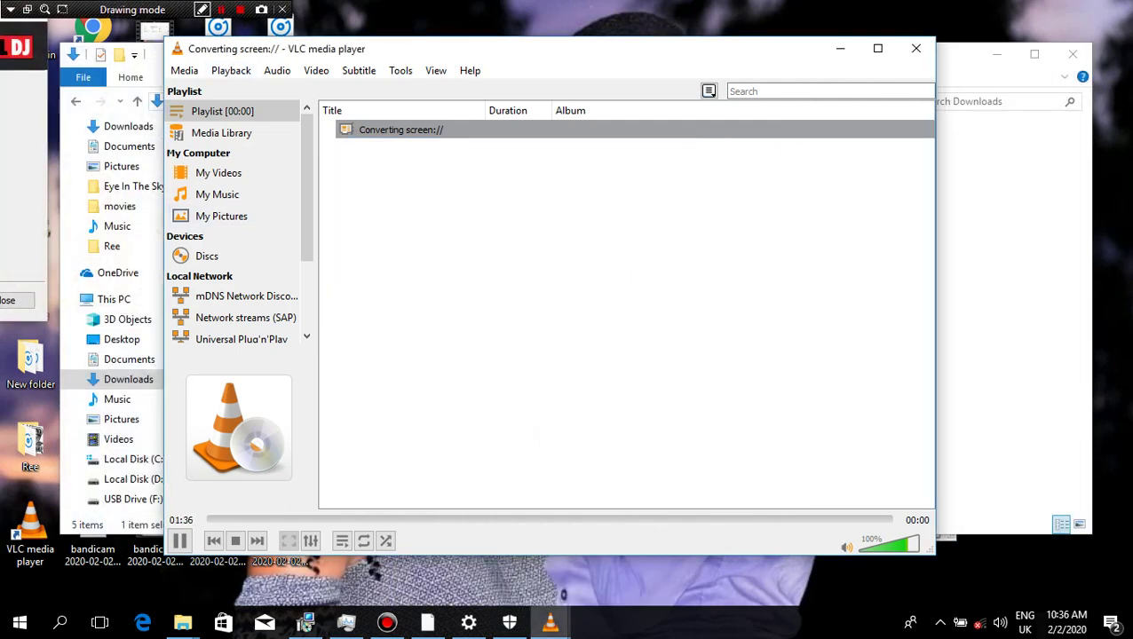
{"action": "left_click", "coordinate": [202, 9]}
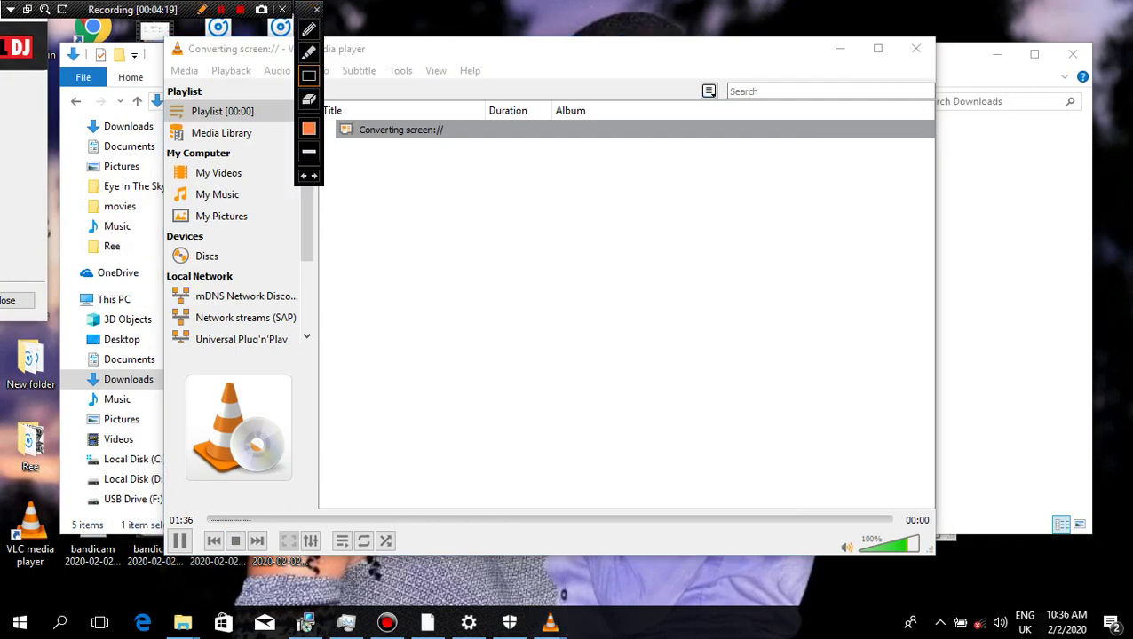
{"action": "left_click_drag", "start_coordinate": [210, 520], "coordinate": [256, 559]}
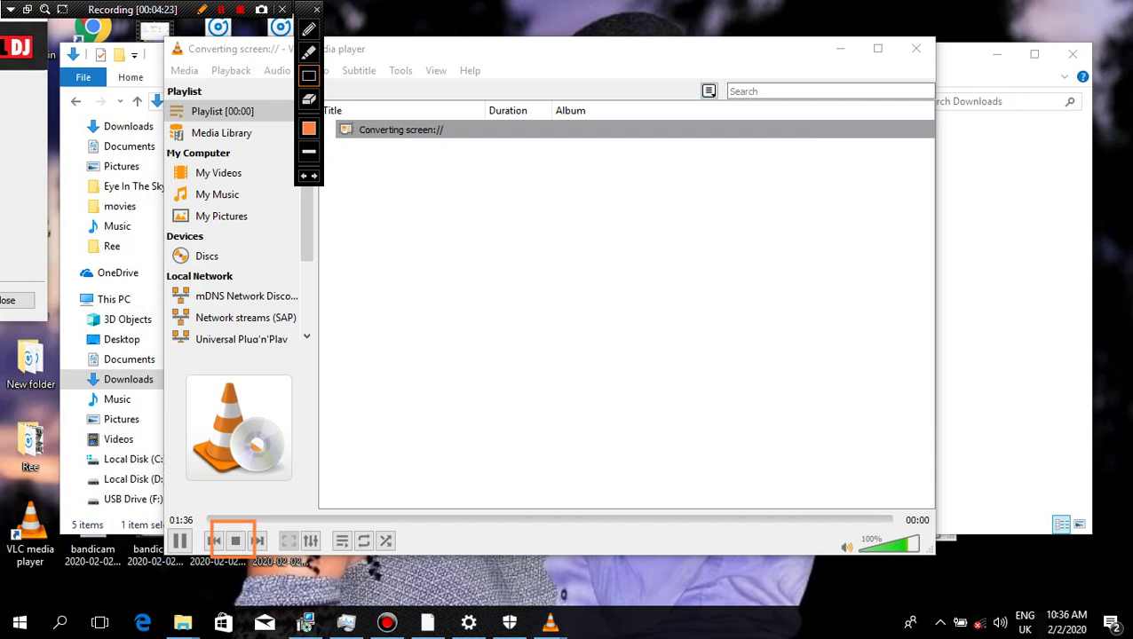
{"action": "left_click", "coordinate": [203, 9]}
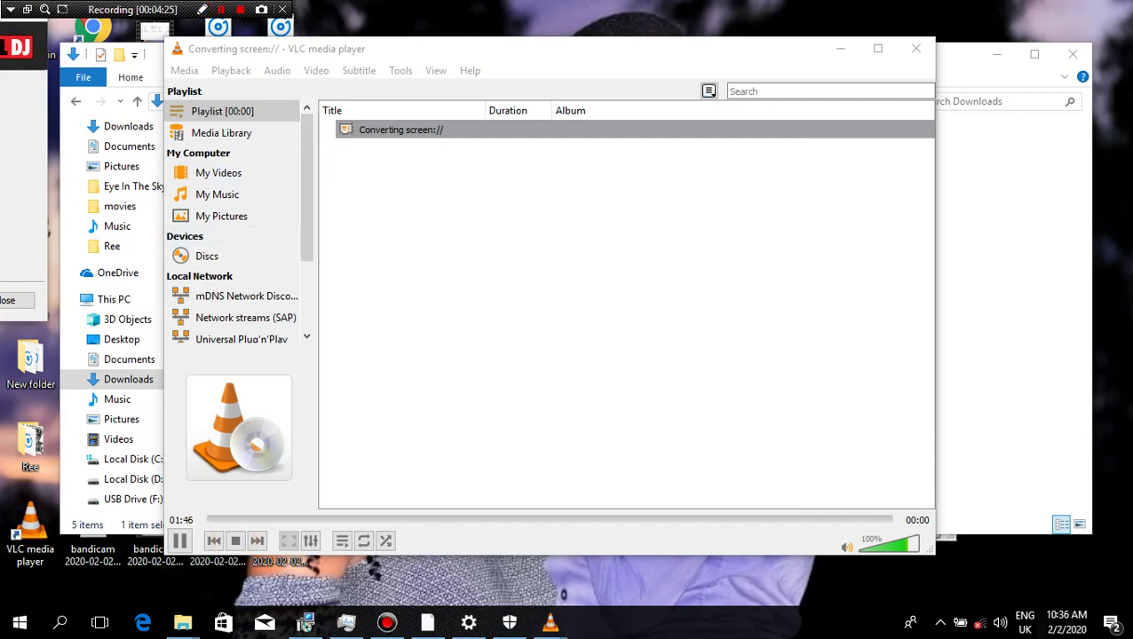
{"action": "left_click", "coordinate": [235, 541]}
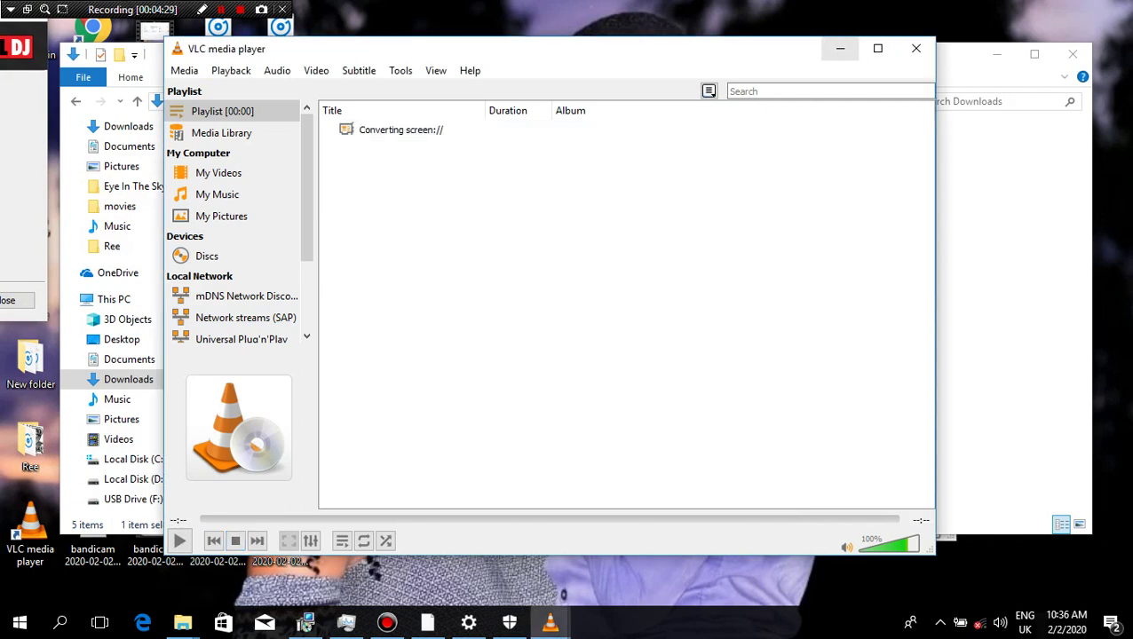
Step: Minimize VLC and open the bandicam recording from Downloads in Movies & TV
{"action": "left_click", "coordinate": [840, 48]}
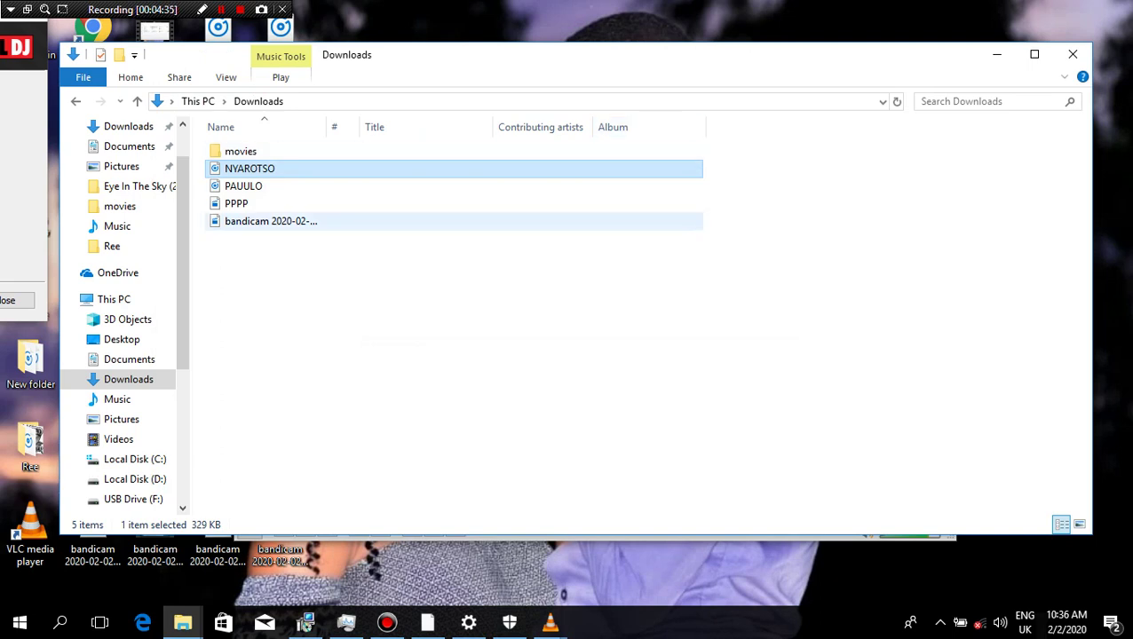
{"action": "double_click", "coordinate": [294, 221]}
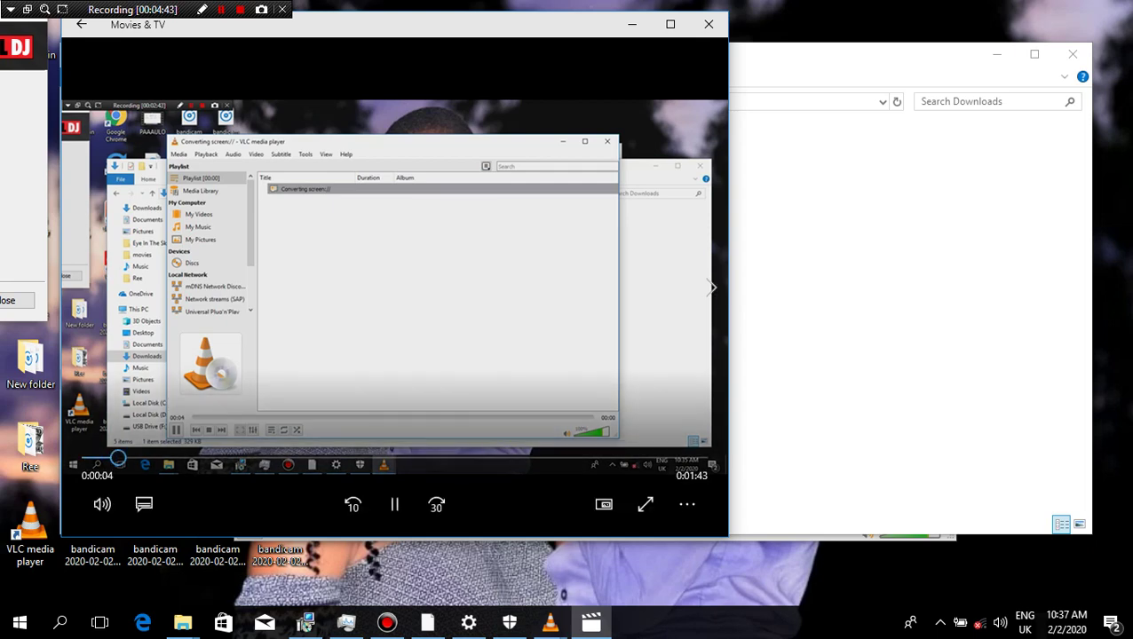
Step: Widen and reposition the Movies & TV window, then seek to 0:26 showing the Command Prompt session
{"action": "mouse_move", "coordinate": [729, 240]}
{"action": "left_mouse_down"}
{"action": "mouse_move", "coordinate": [854, 285]}
{"action": "mouse_move", "coordinate": [953, 249]}
{"action": "mouse_move", "coordinate": [936, 250]}
{"action": "left_mouse_up"}
{"action": "left_click_drag", "start_coordinate": [751, 30], "coordinate": [766, 67]}
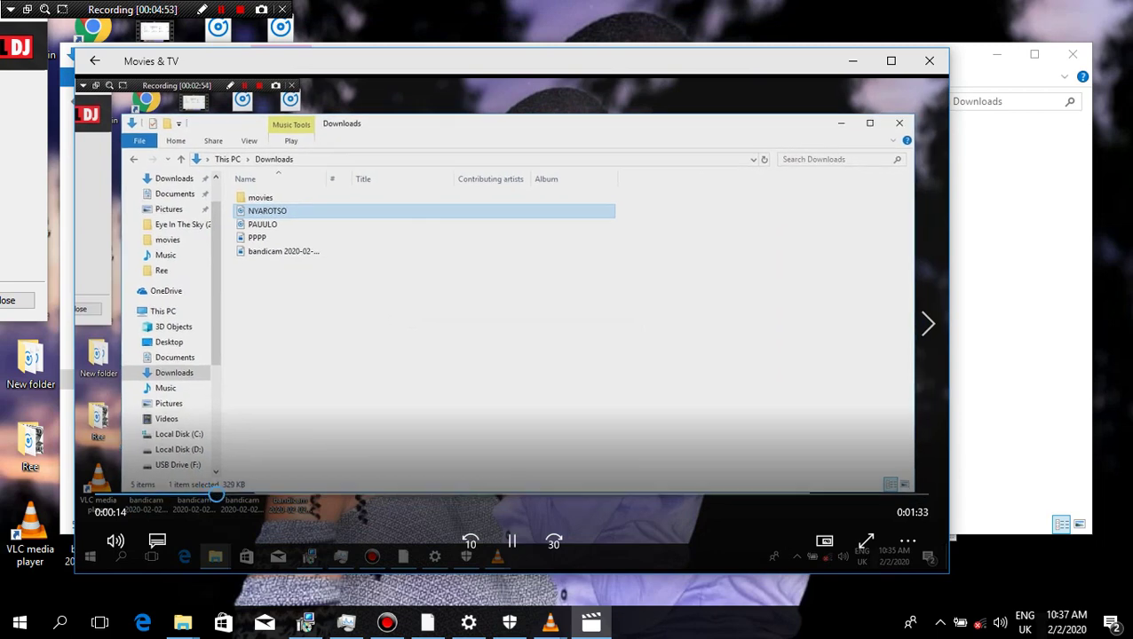
{"action": "left_click", "coordinate": [305, 494]}
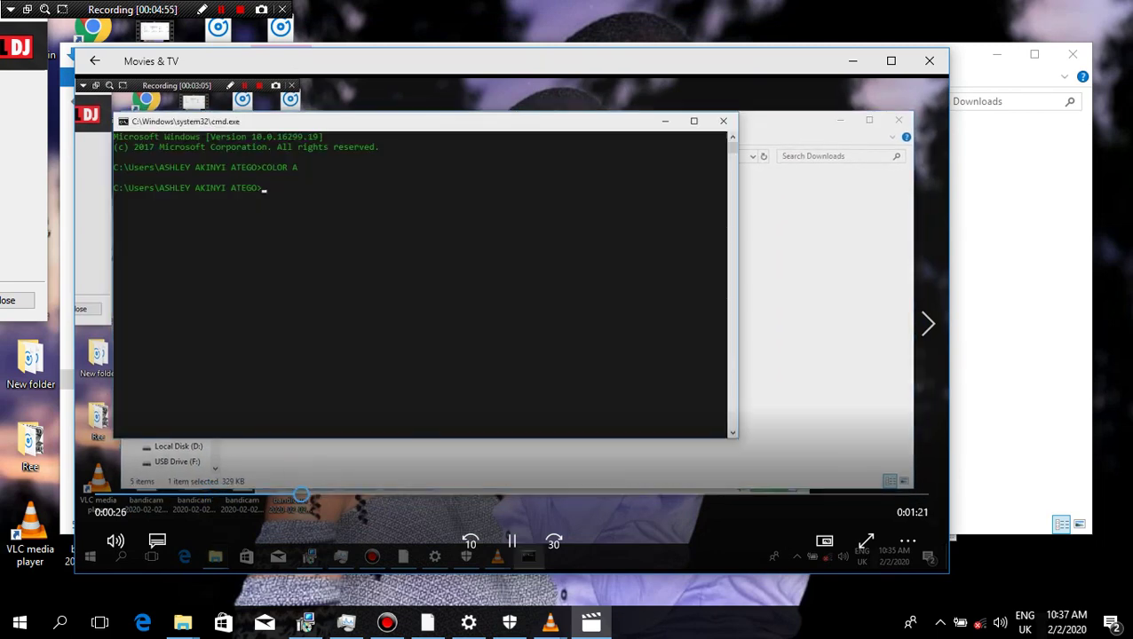